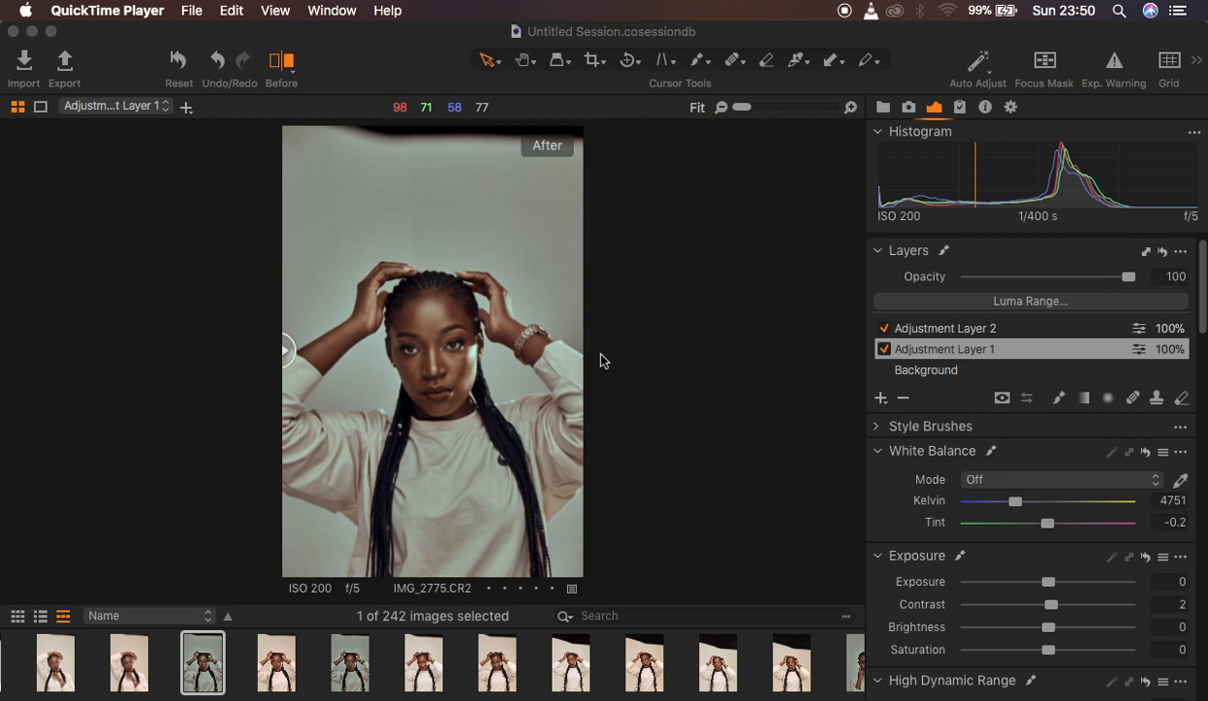
# Compare the edited portrait with its original by sweeping the before/after divider across the image.
pyautogui.click(290, 354)
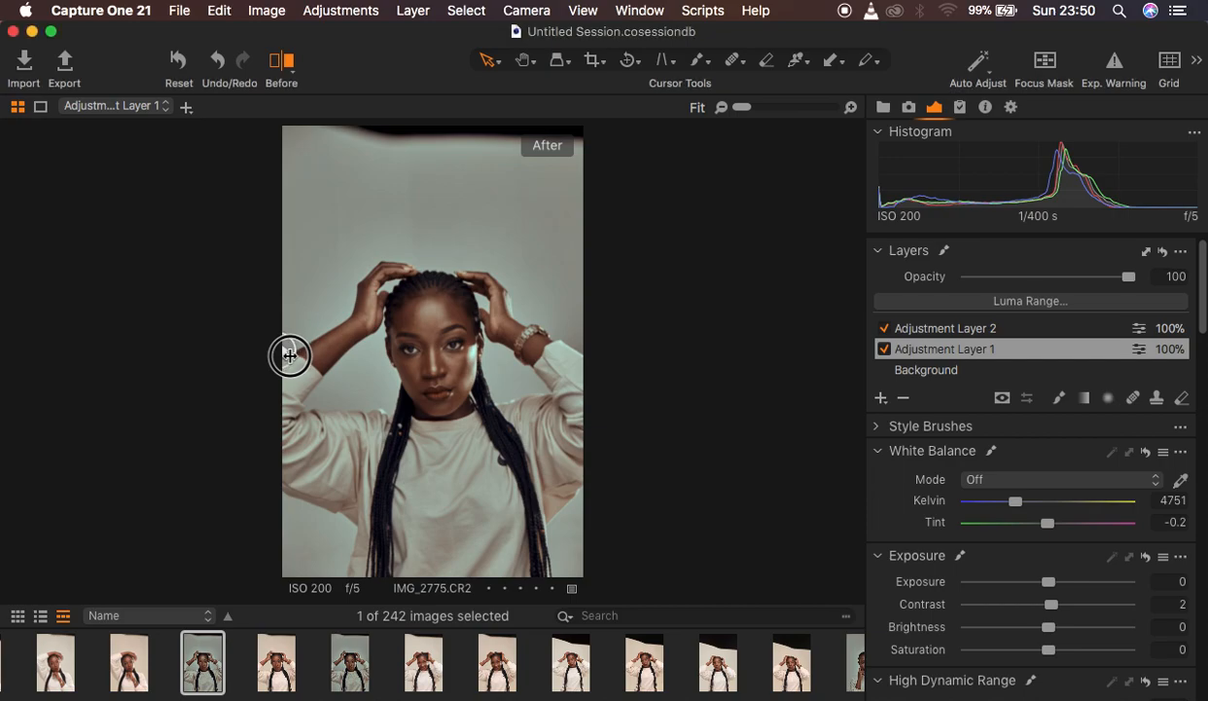
pyautogui.press('y')
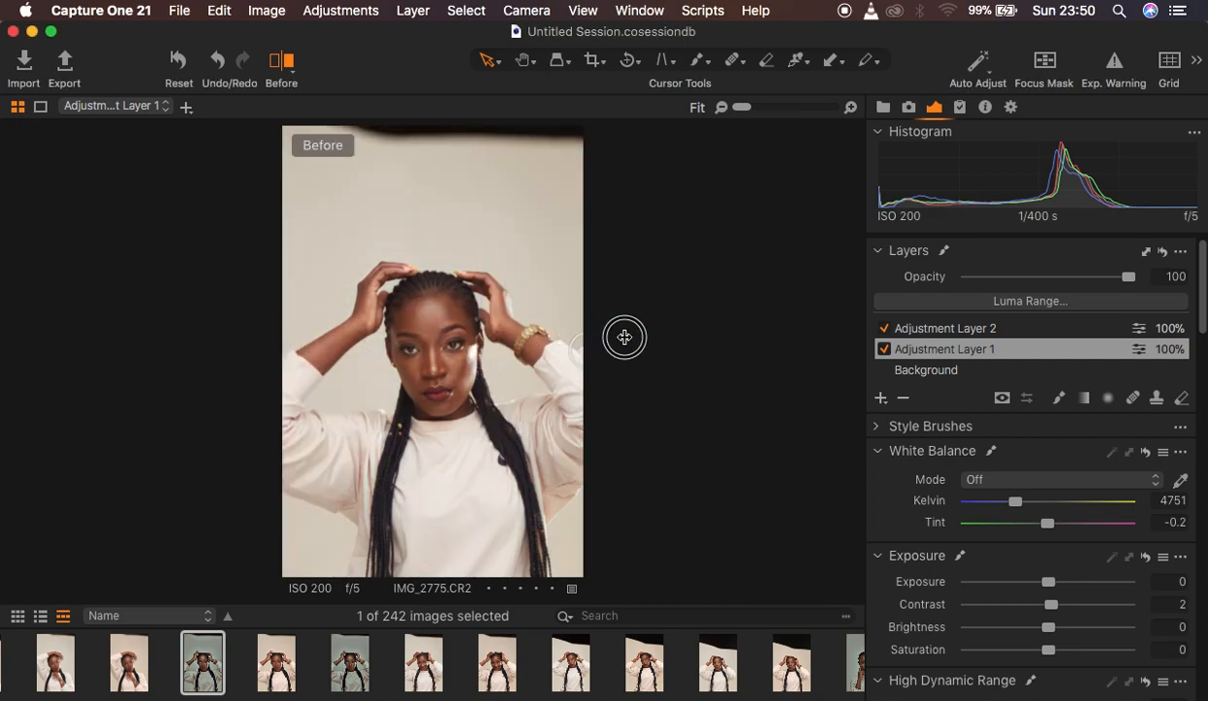
pyautogui.moveTo(623, 336); pyautogui.dragTo(246, 298)
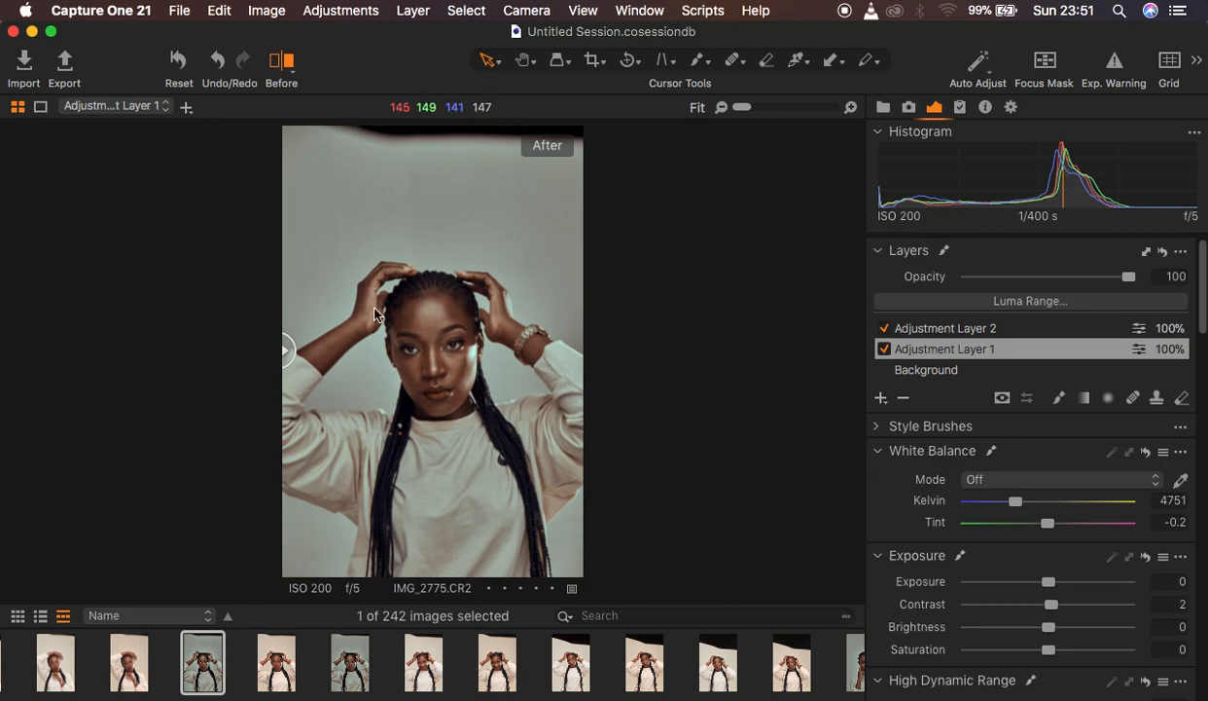
pyautogui.moveTo(346, 341); pyautogui.dragTo(222, 268)
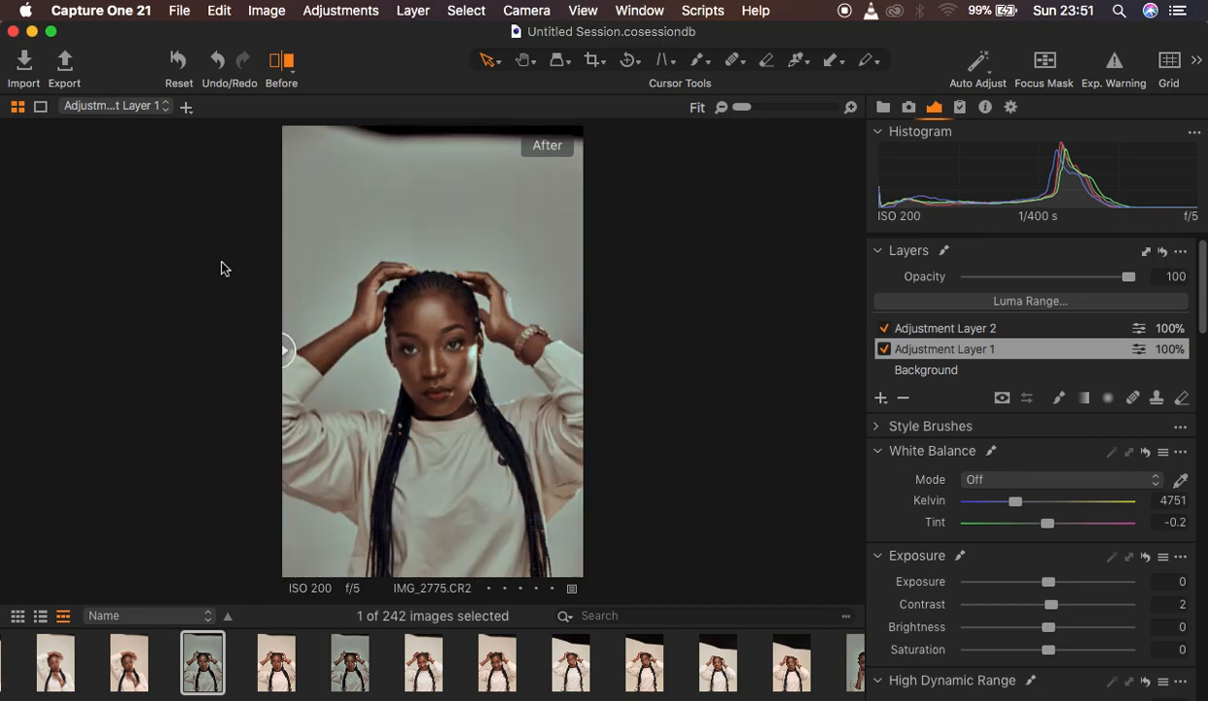
# Reset all adjustments on the portrait and choose the Migration workspace.
pyautogui.click(179, 60)
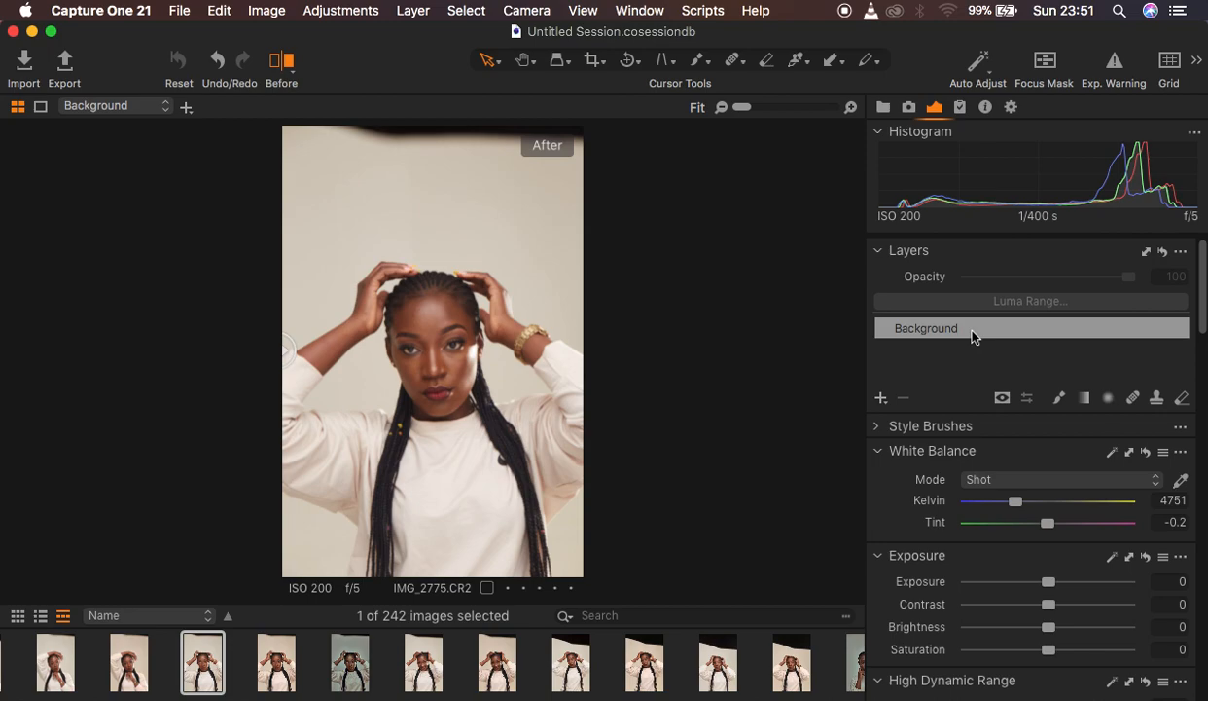
pyautogui.click(632, 10)
pyautogui.moveTo(639, 54)
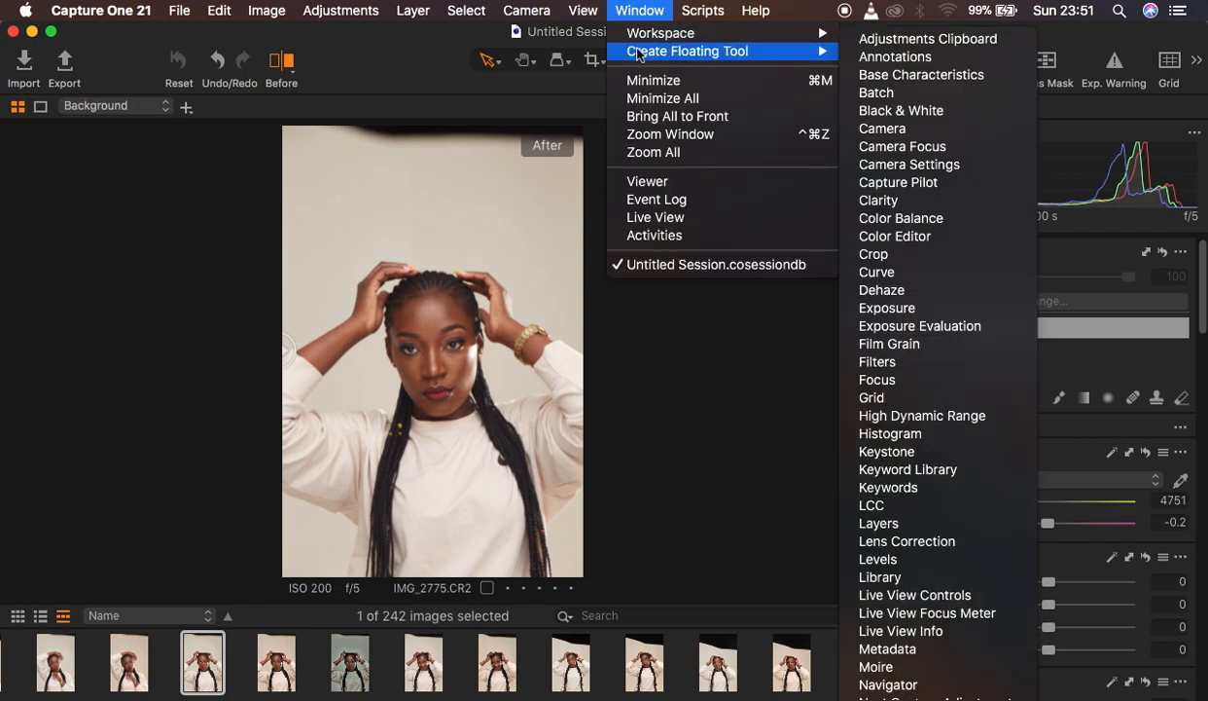
pyautogui.moveTo(661, 33)
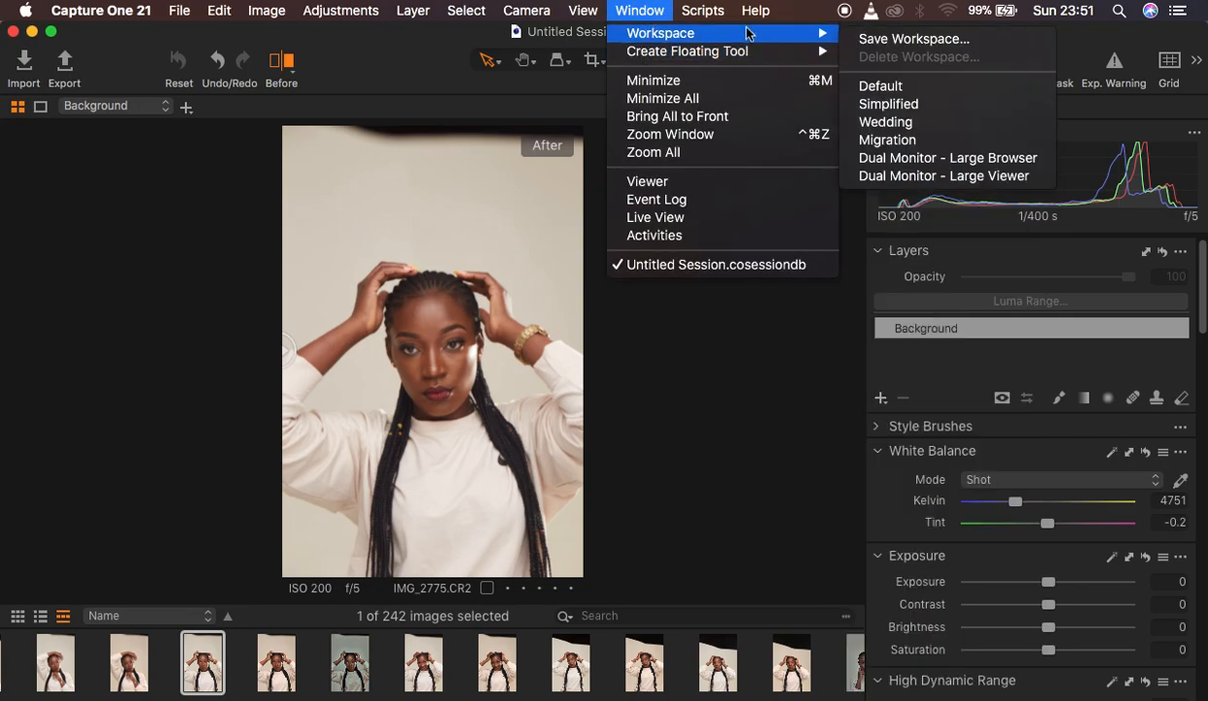
pyautogui.click(901, 143)
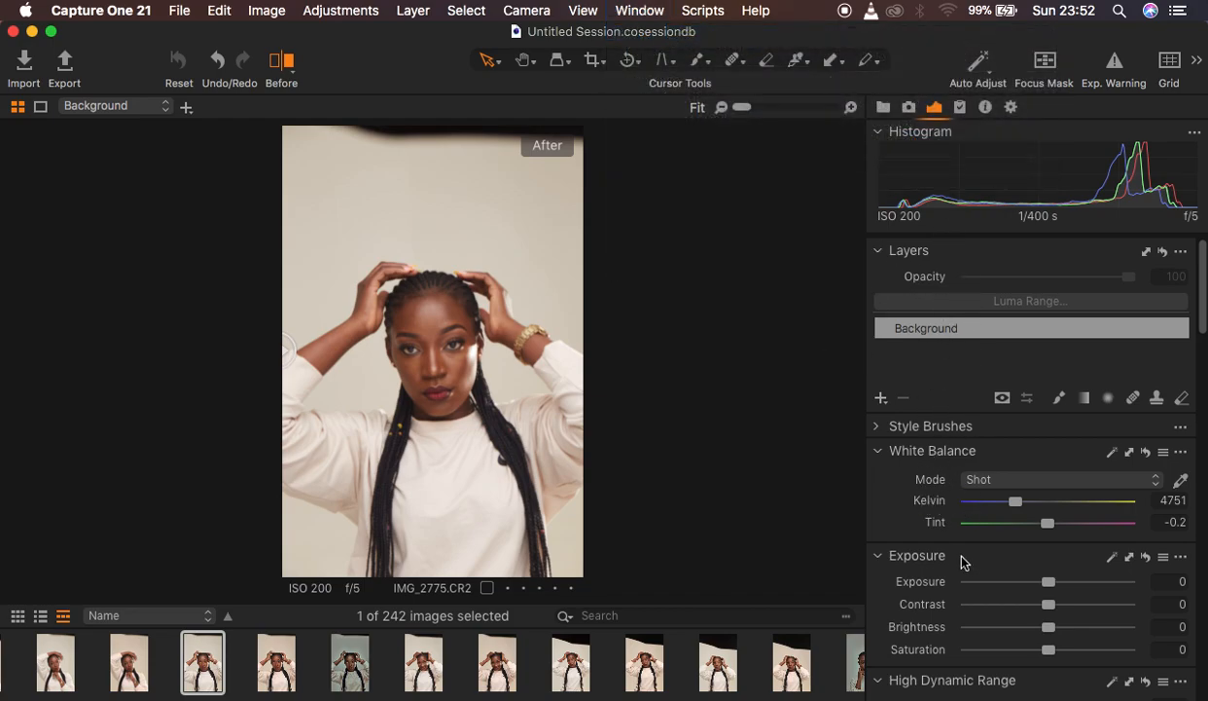
# Set High Dynamic Range Highlight to -100, White to -100 and Black to -17, with the before/after comparison turned off.
pyautogui.scroll(-3, 981, 497)
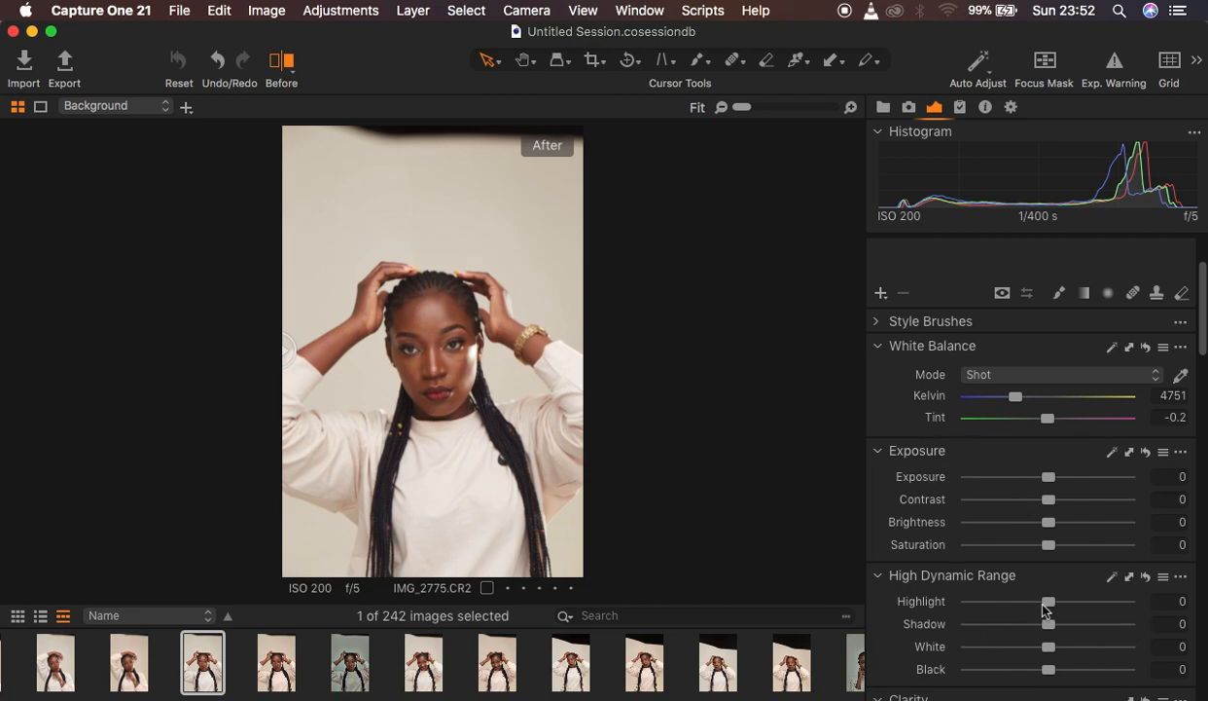
pyautogui.moveTo(1049, 604); pyautogui.dragTo(926, 604)
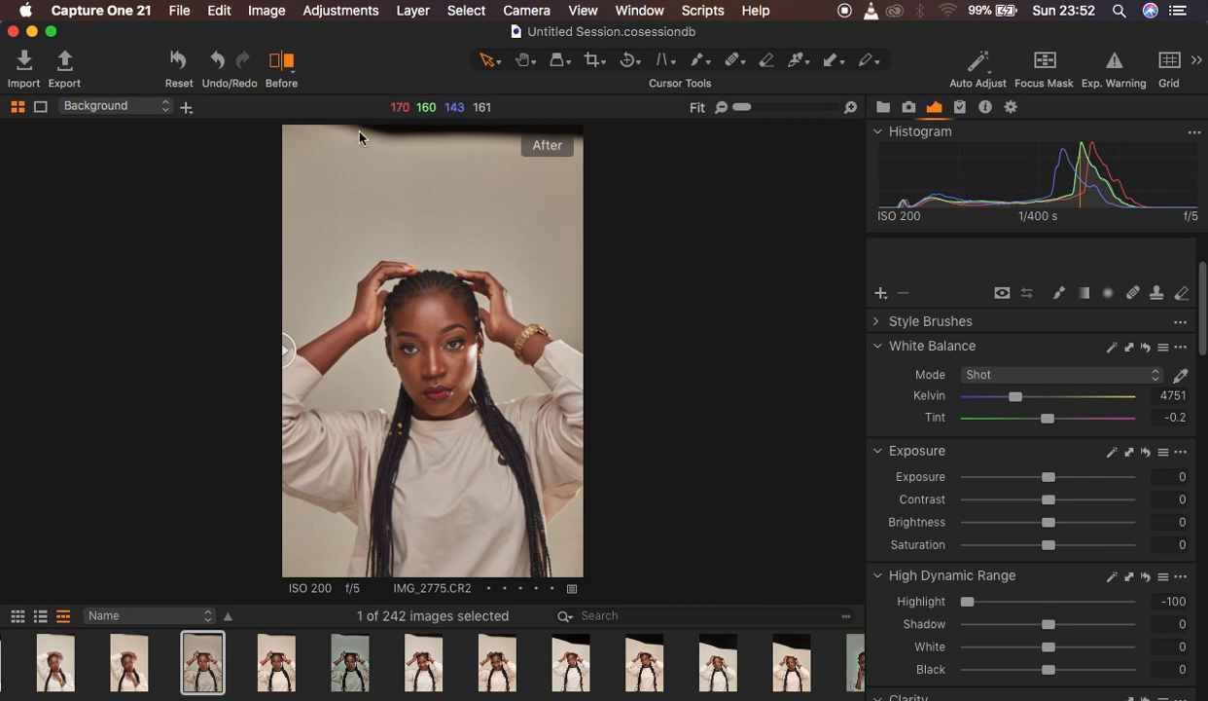
pyautogui.click(280, 62)
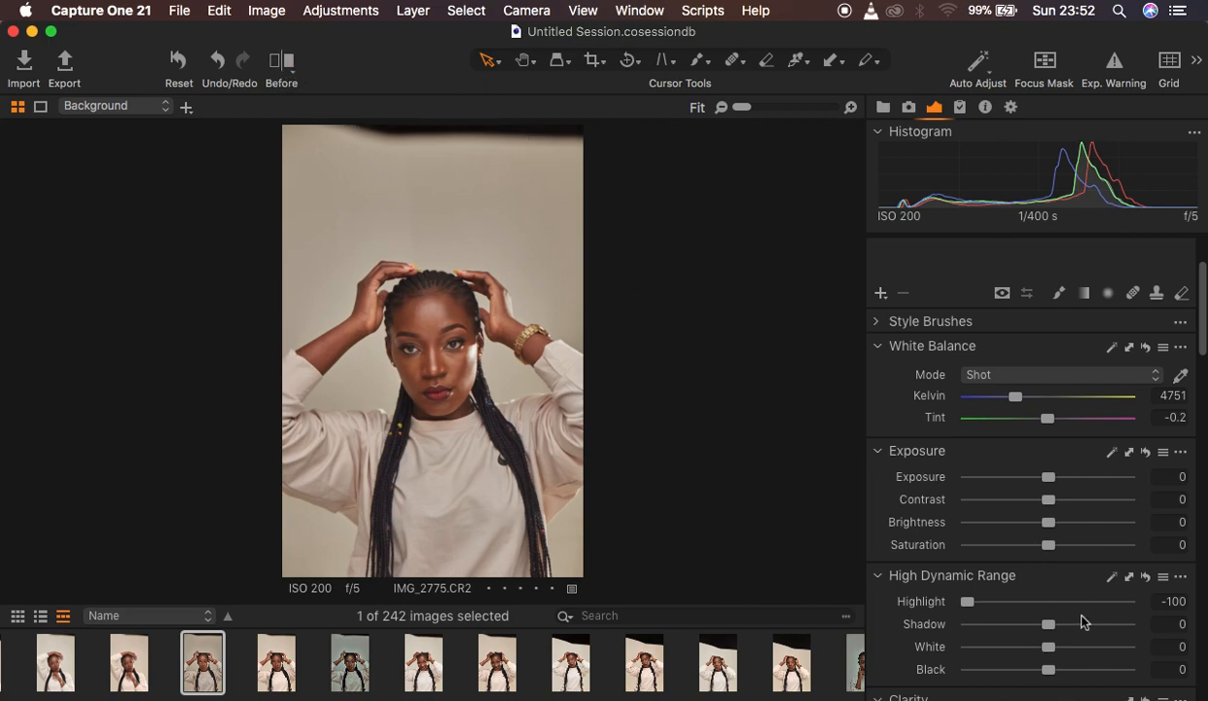
pyautogui.click(1050, 647)
pyautogui.moveTo(1050, 650); pyautogui.dragTo(890, 647)
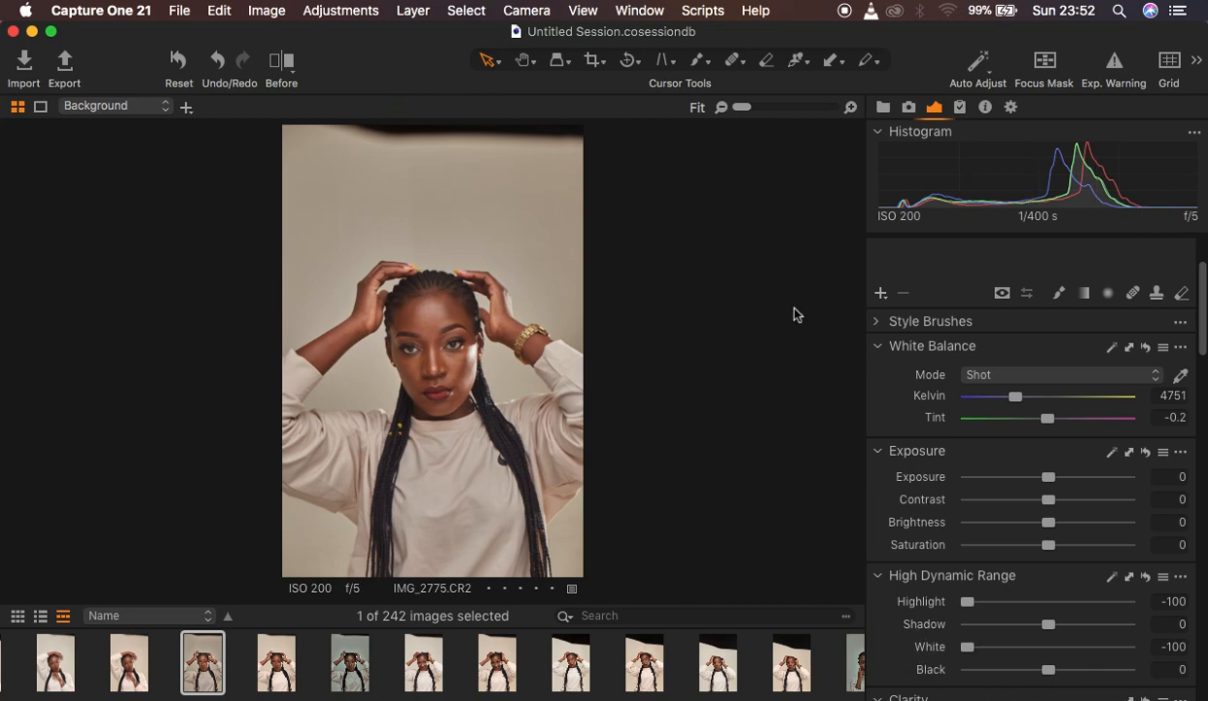
pyautogui.moveTo(1049, 670); pyautogui.dragTo(1034, 669)
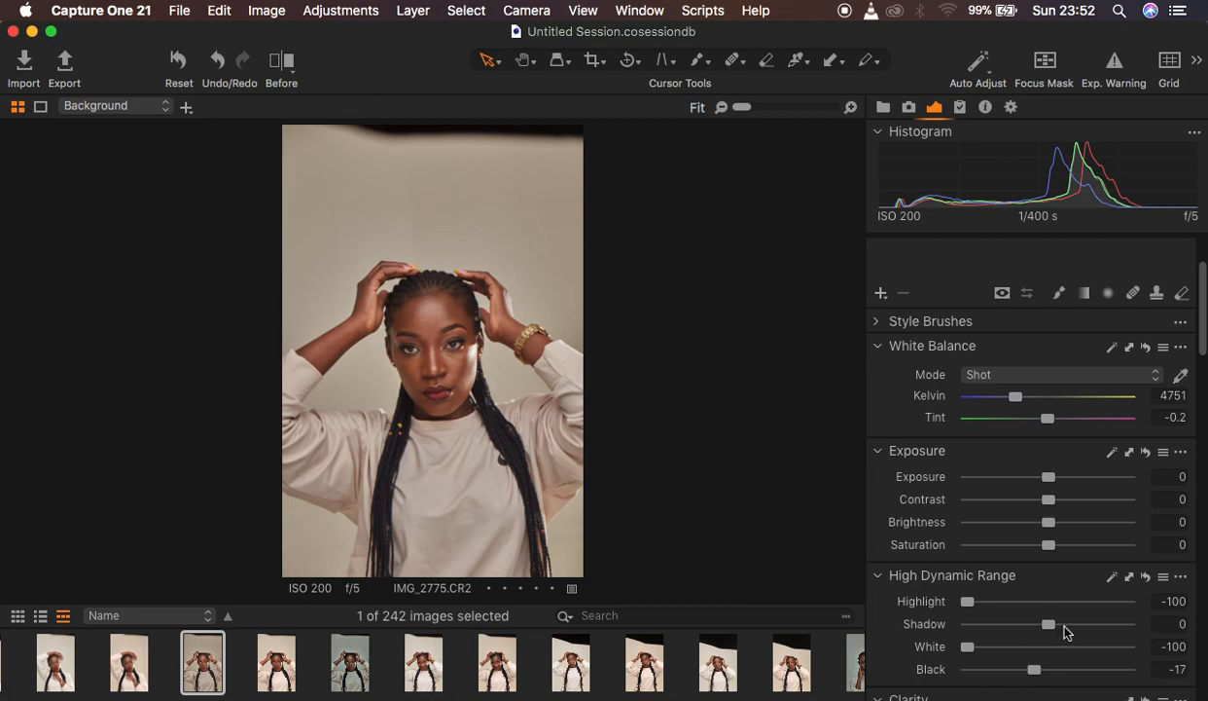
pyautogui.scroll(-3, 1067, 633)
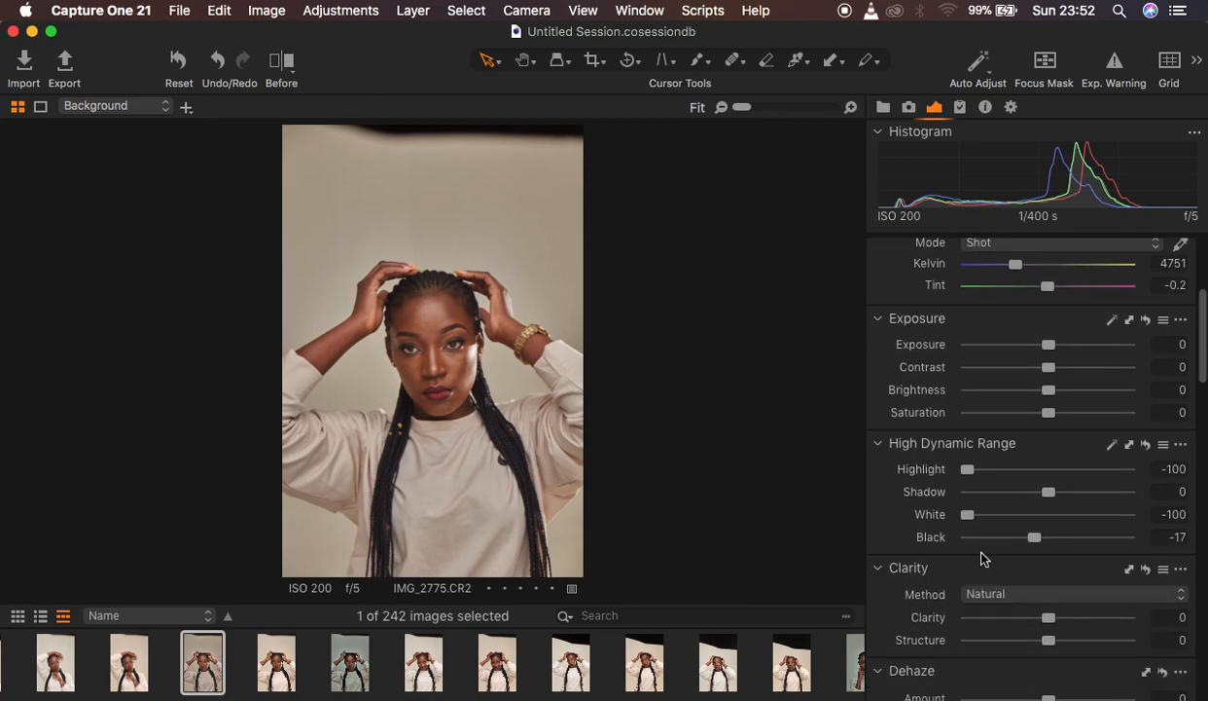
pyautogui.scroll(-7, 981, 558)
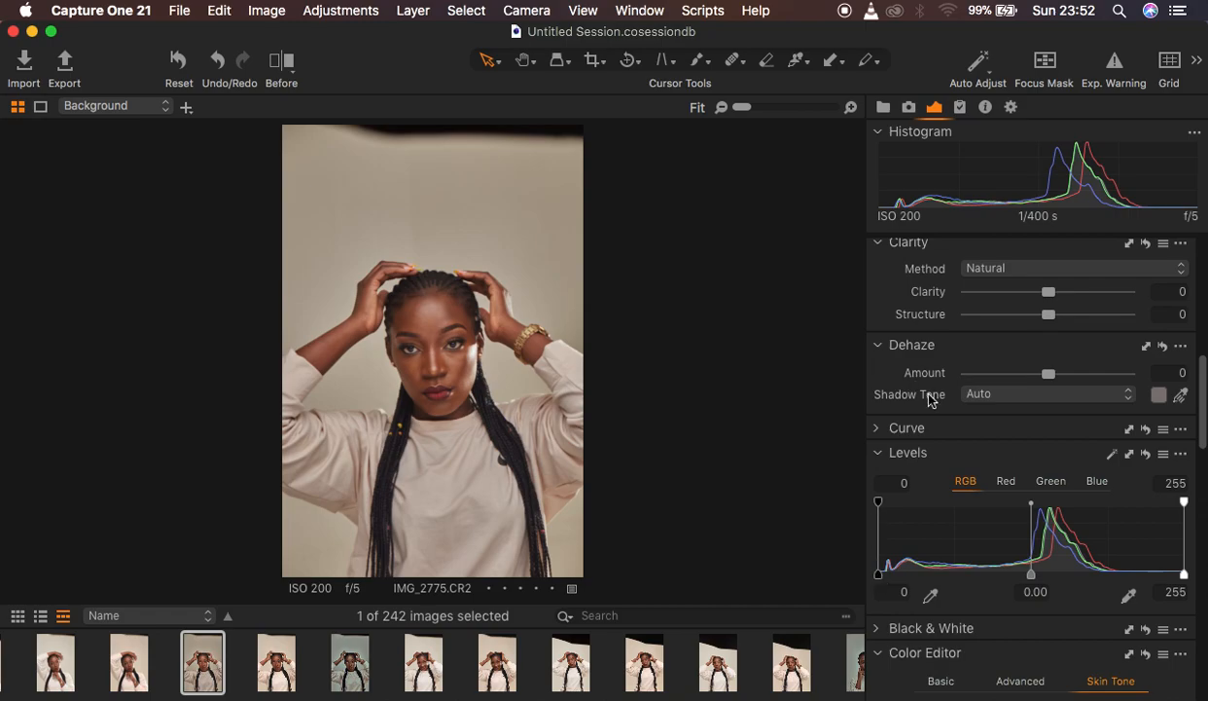
pyautogui.scroll(4, 910, 391)
pyautogui.scroll(2, 929, 399)
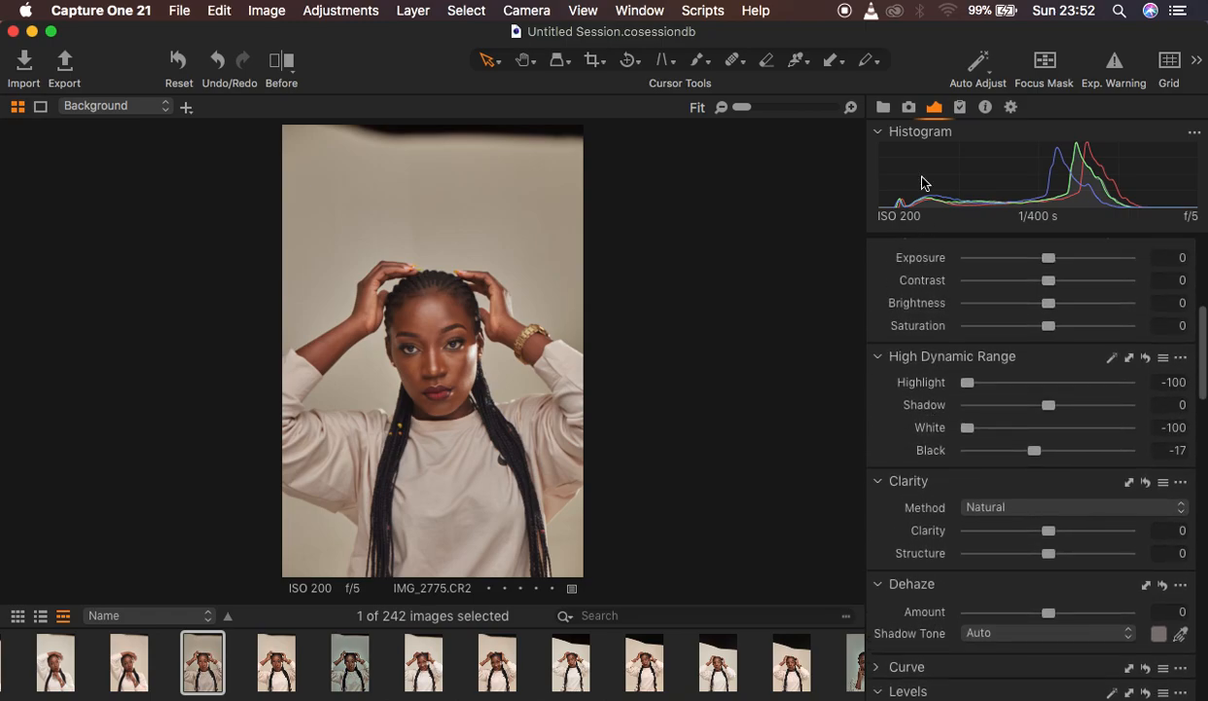
pyautogui.rightClick(884, 401)
pyautogui.moveTo(919, 403)
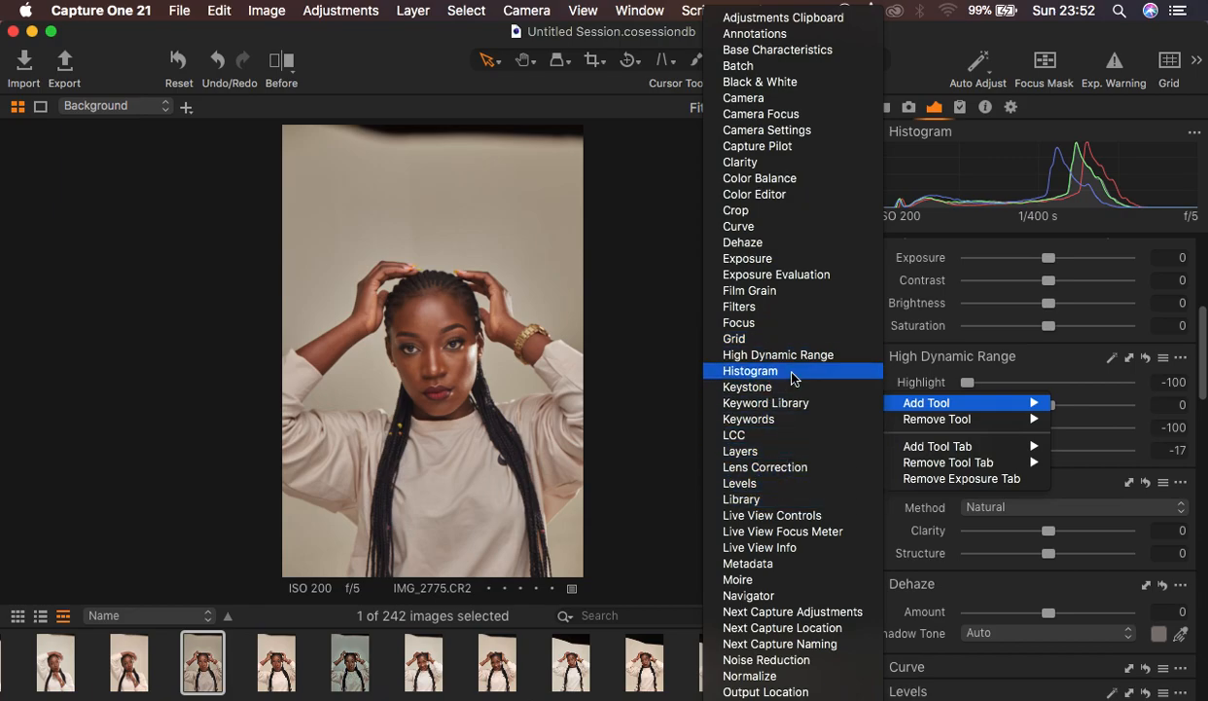
pyautogui.click(640, 420)
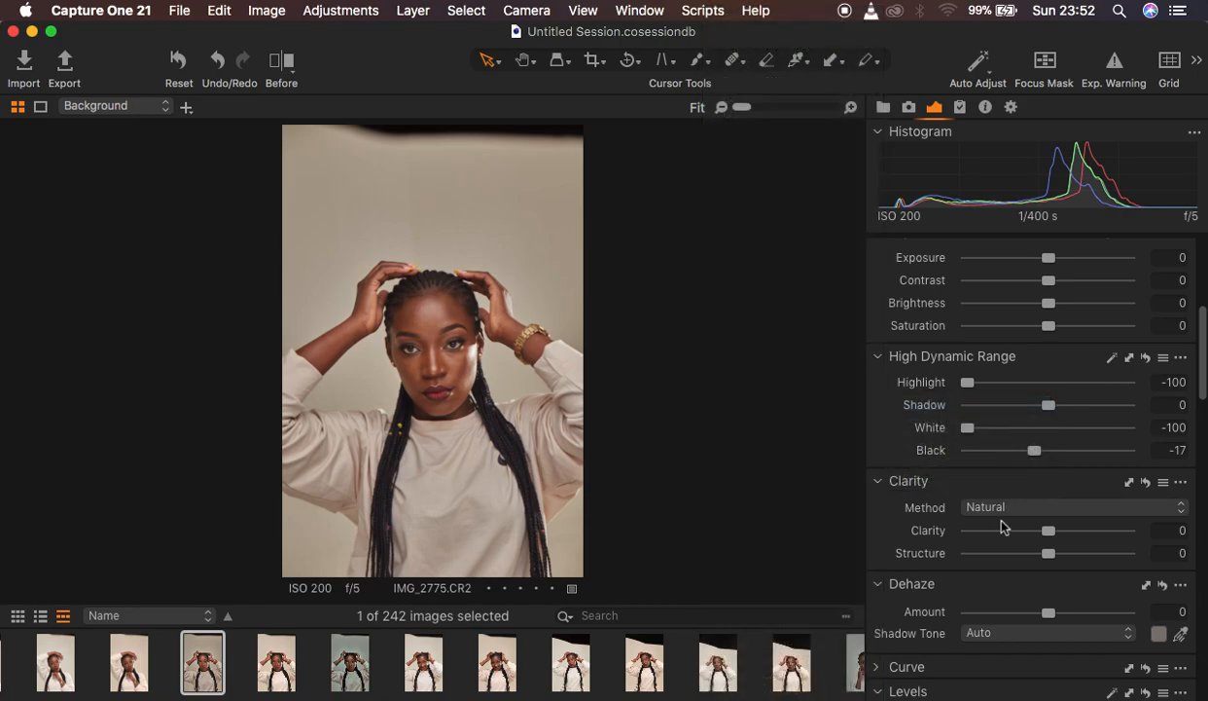
# Raise the RGB input black point in Levels to 8.
pyautogui.scroll(-5, 981, 564)
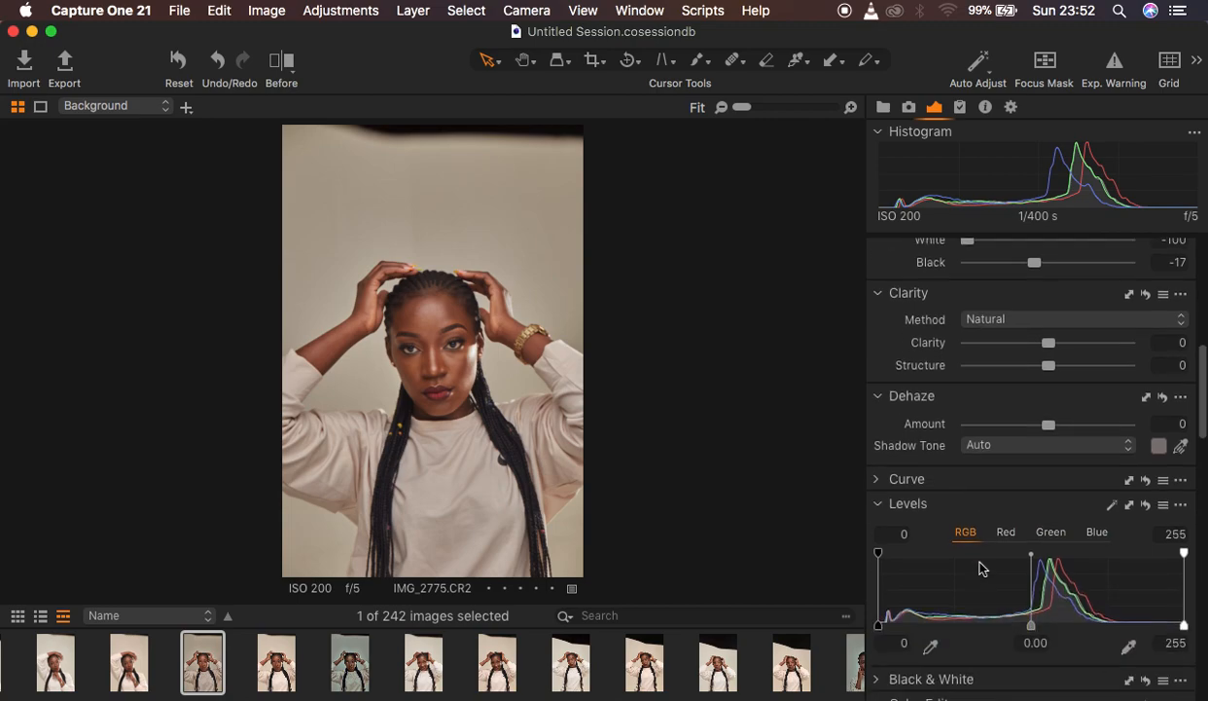
pyautogui.scroll(-1, 981, 568)
pyautogui.moveTo(877, 521); pyautogui.dragTo(891, 521)
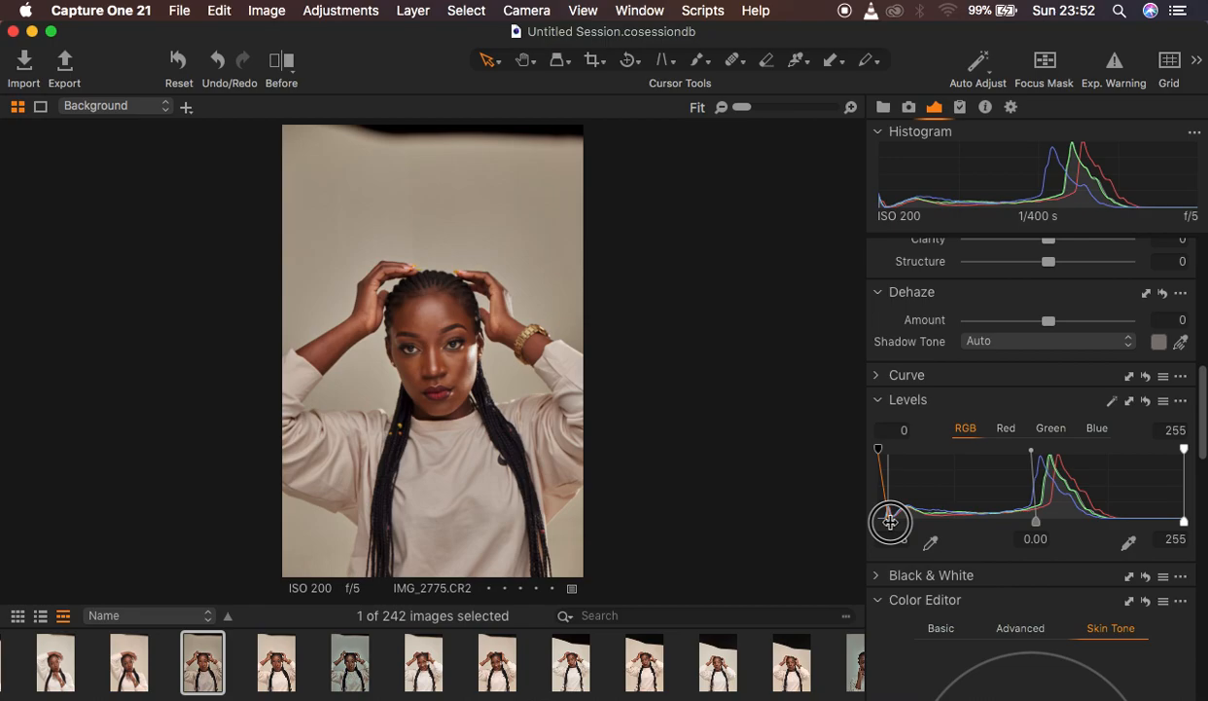
pyautogui.moveTo(890, 521); pyautogui.dragTo(889, 521)
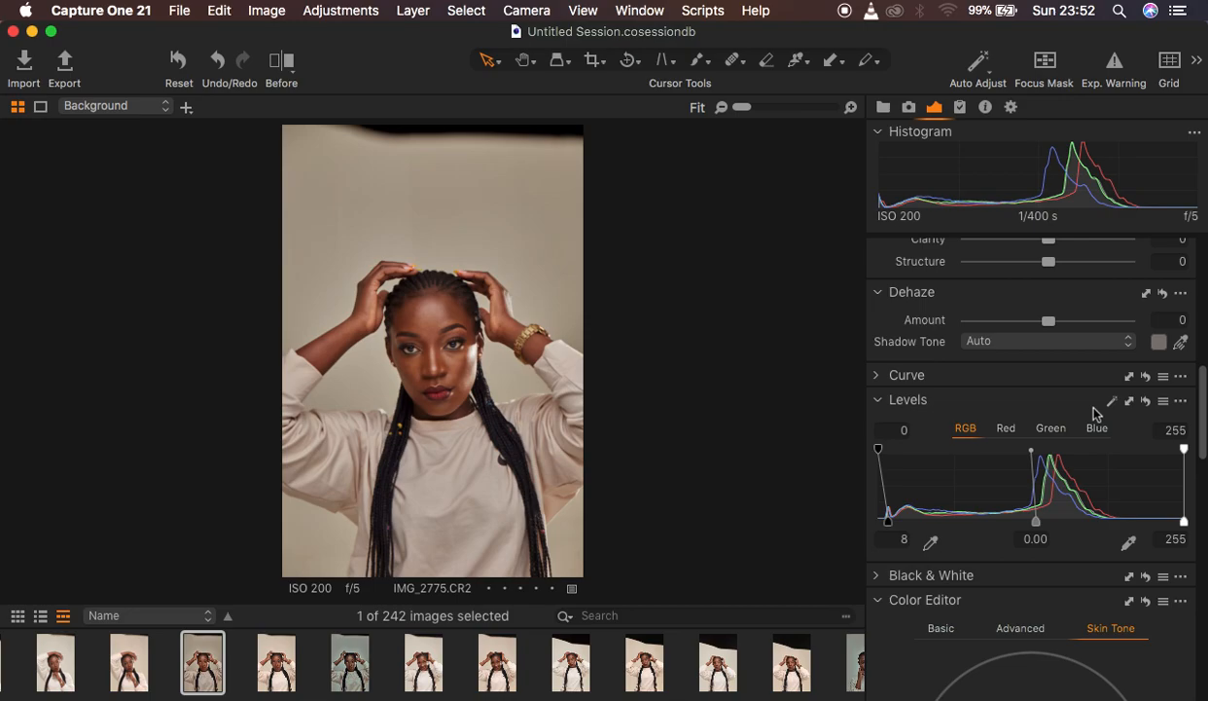
# Set Clarity to 6 with the Natural method and High Dynamic Range Shadow to 3.
pyautogui.scroll(10, 1093, 414)
pyautogui.scroll(-3, 1094, 413)
pyautogui.moveTo(1052, 487); pyautogui.dragTo(1059, 486)
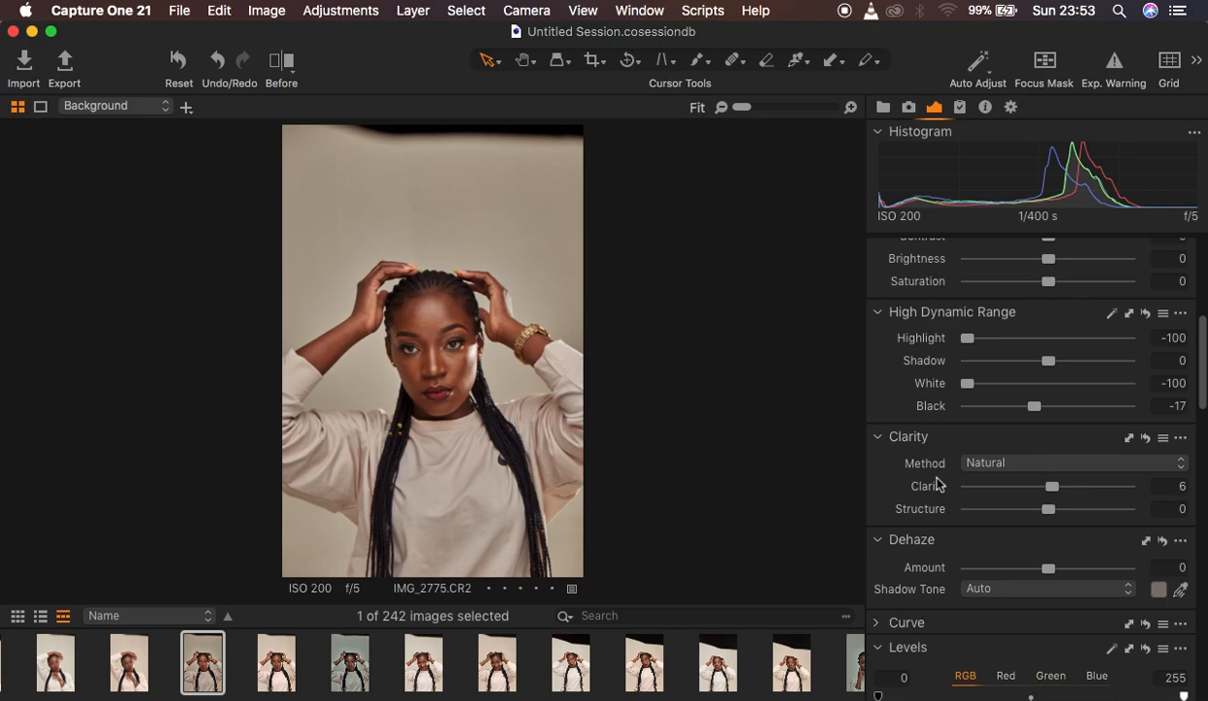
pyautogui.moveTo(1049, 370); pyautogui.dragTo(1054, 370)
# Add a new filled adjustment layer above the Background layer.
pyautogui.scroll(5, 1036, 385)
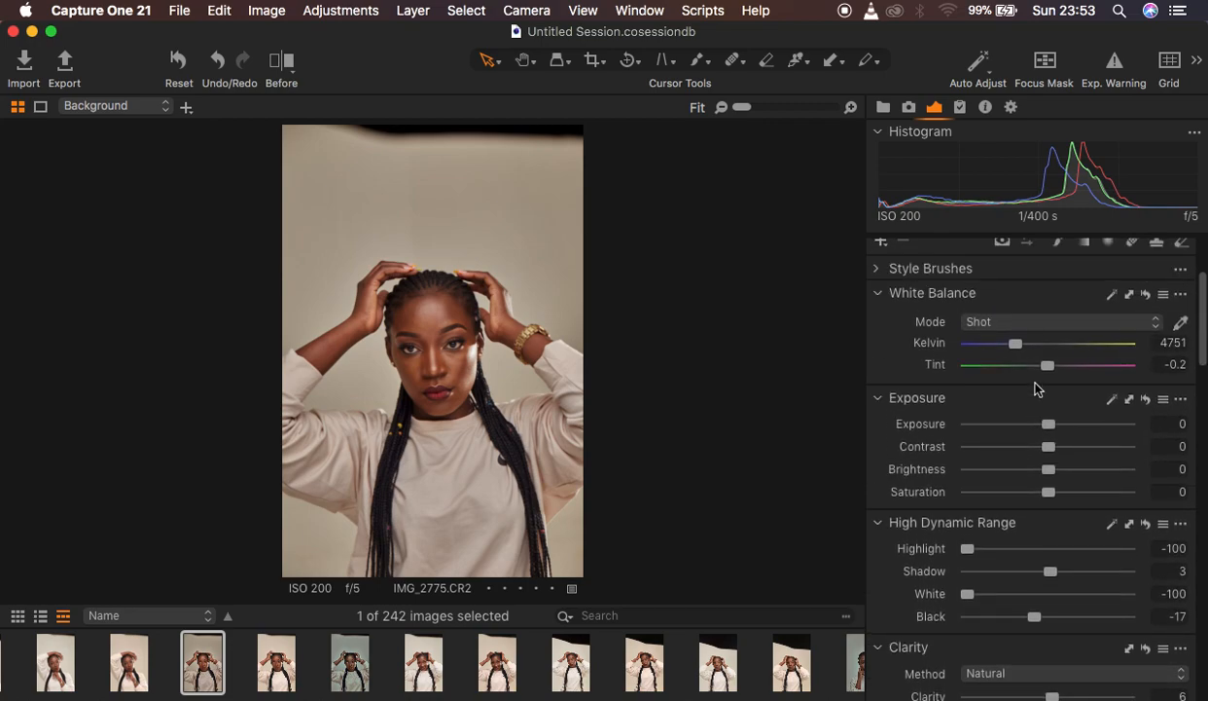
pyautogui.scroll(3, 1036, 387)
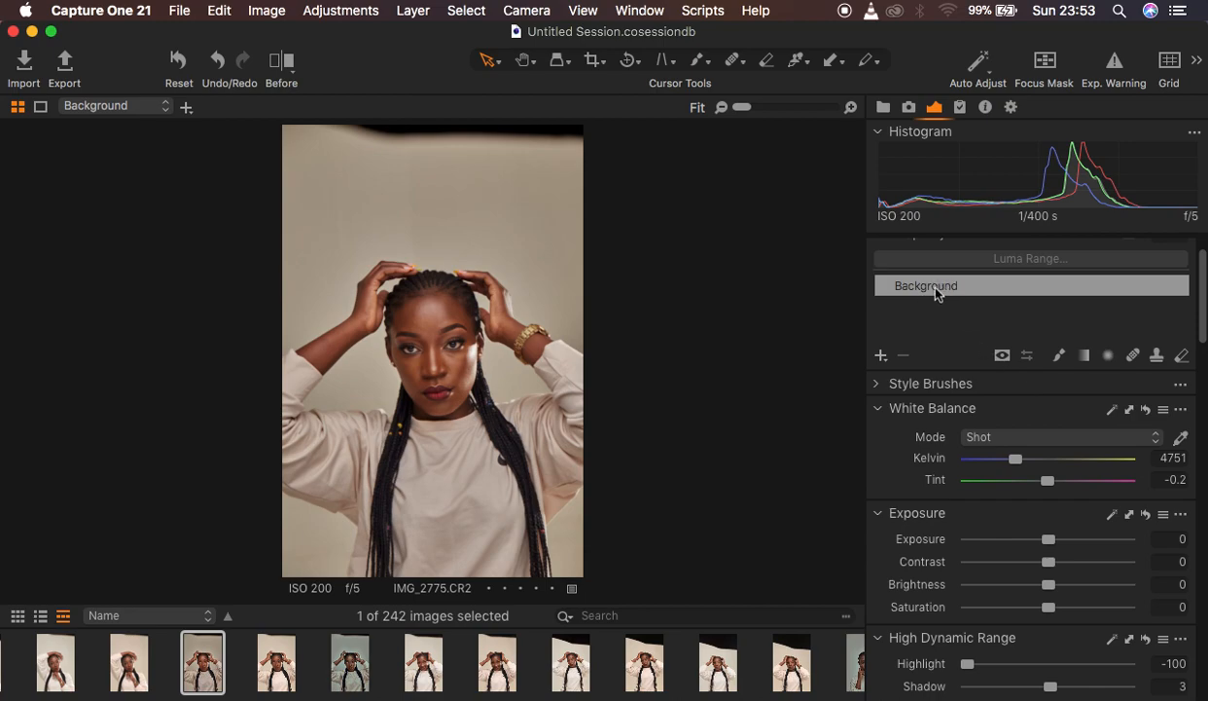
pyautogui.scroll(1, 1009, 301)
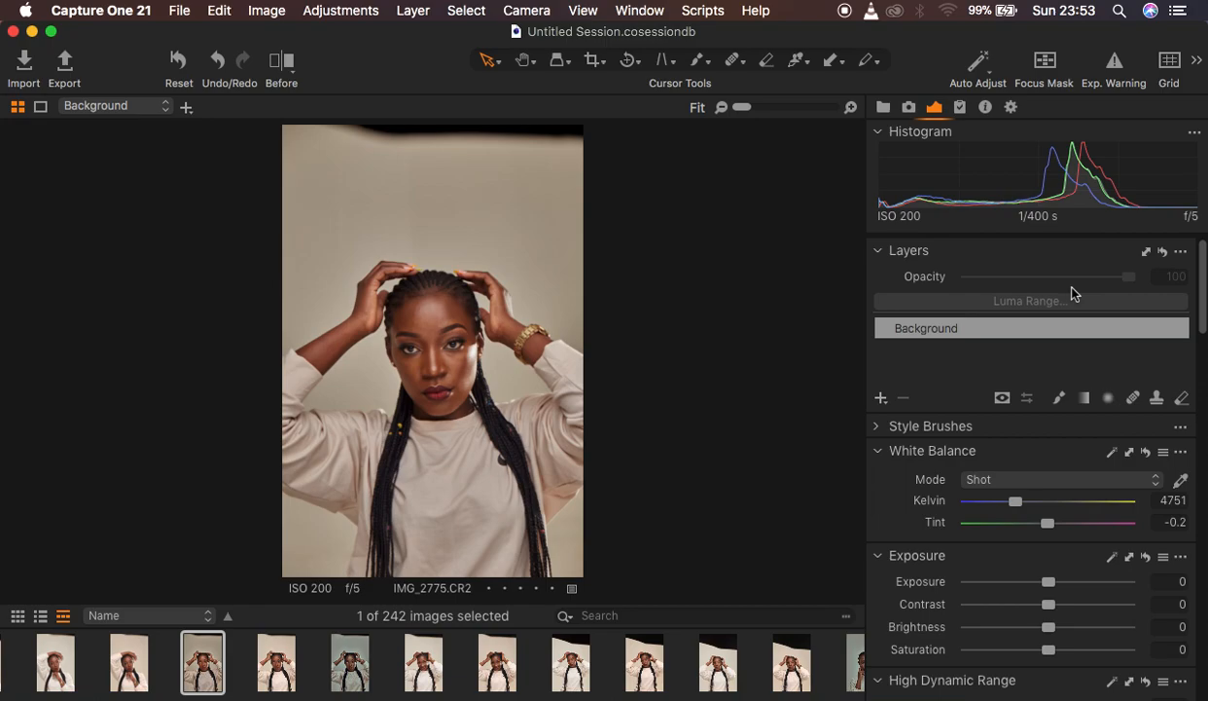
pyautogui.click(881, 399)
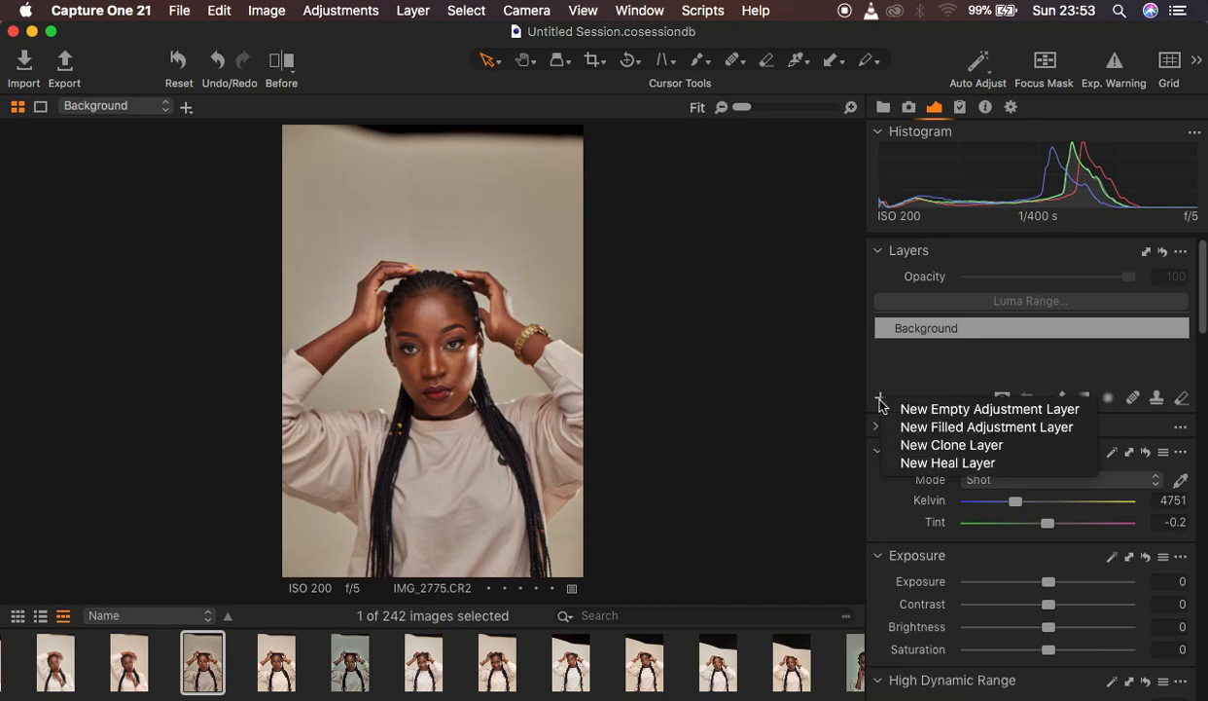
pyautogui.click(941, 433)
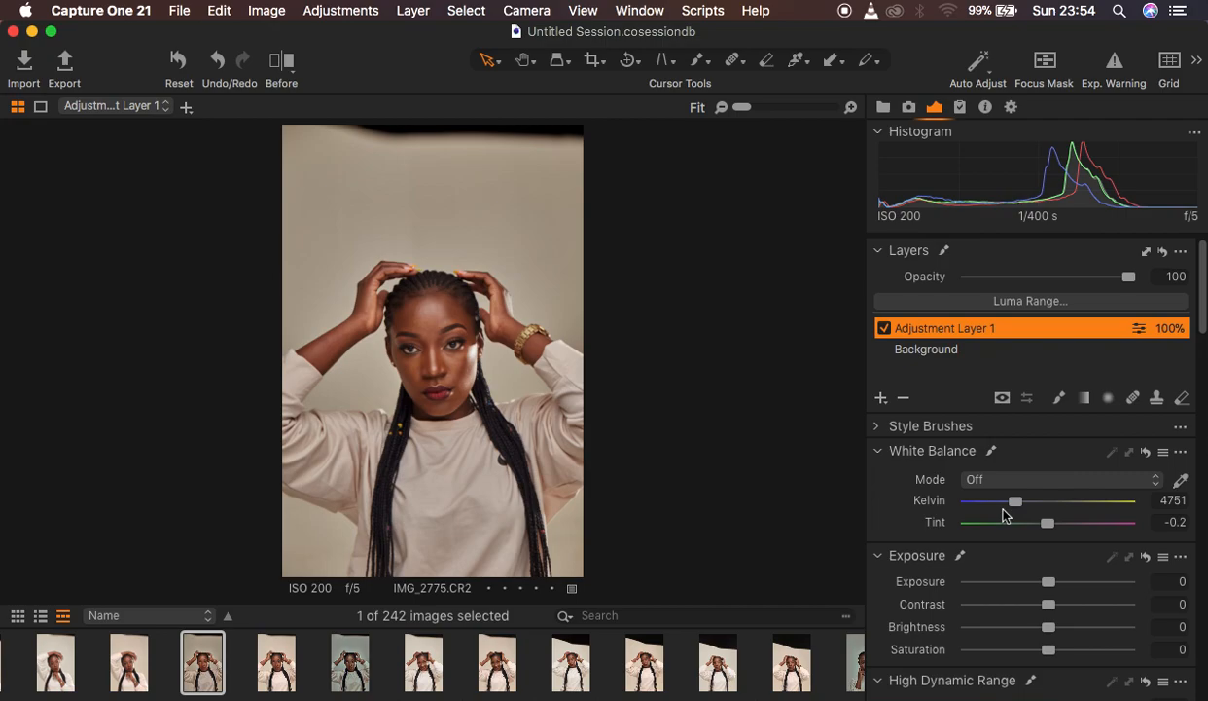
# Sample the skin color from the woman's face in the Color Editor's Skin Tone mode, with the image magnified to 33%.
pyautogui.scroll(-12, 1005, 516)
pyautogui.scroll(-6, 1005, 516)
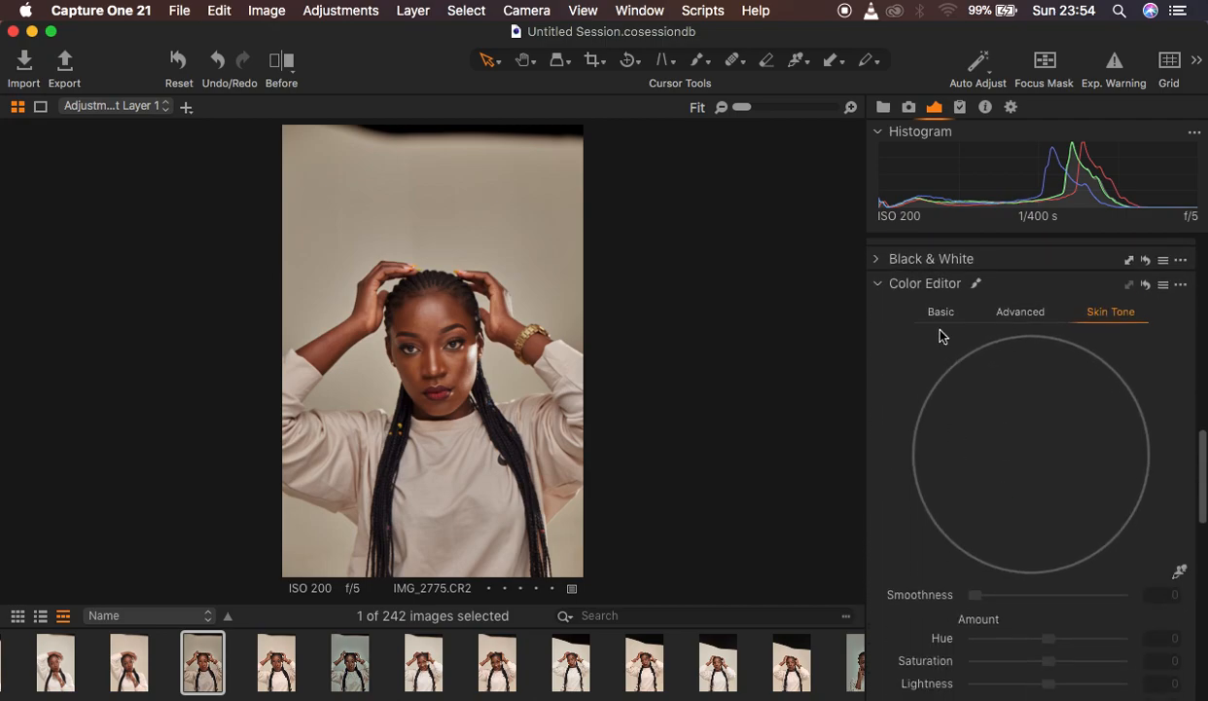
pyautogui.click(936, 313)
pyautogui.click(1019, 312)
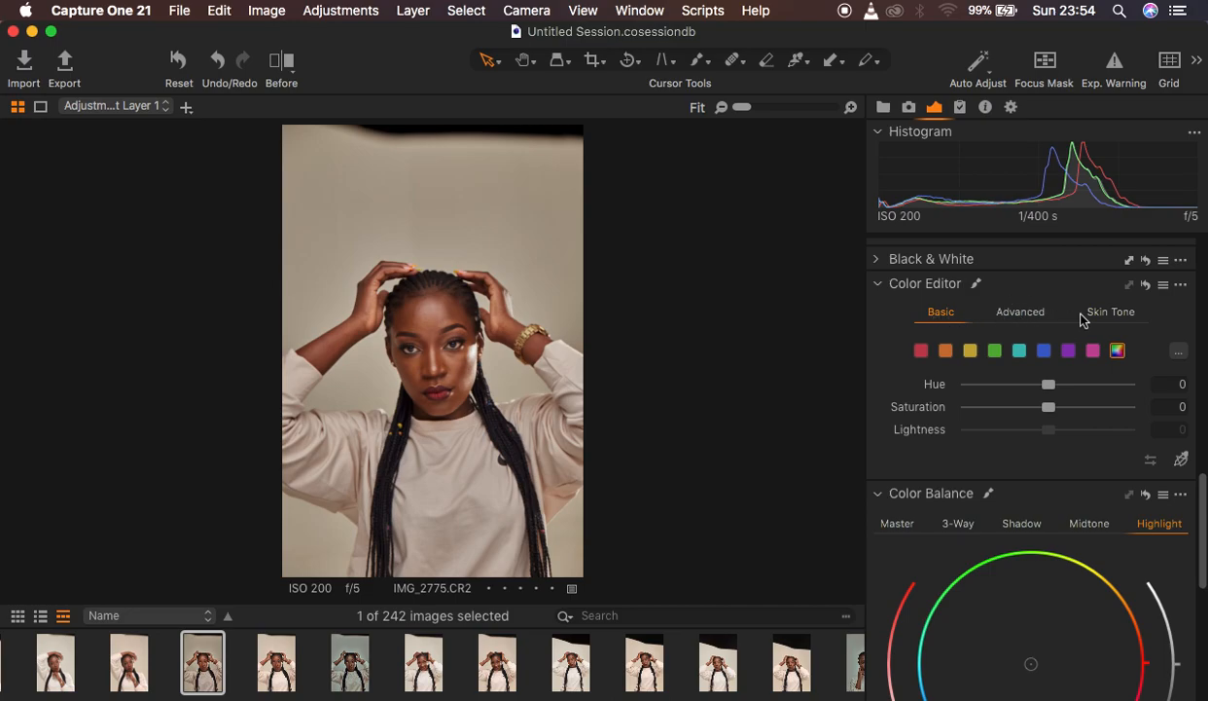
pyautogui.click(1110, 314)
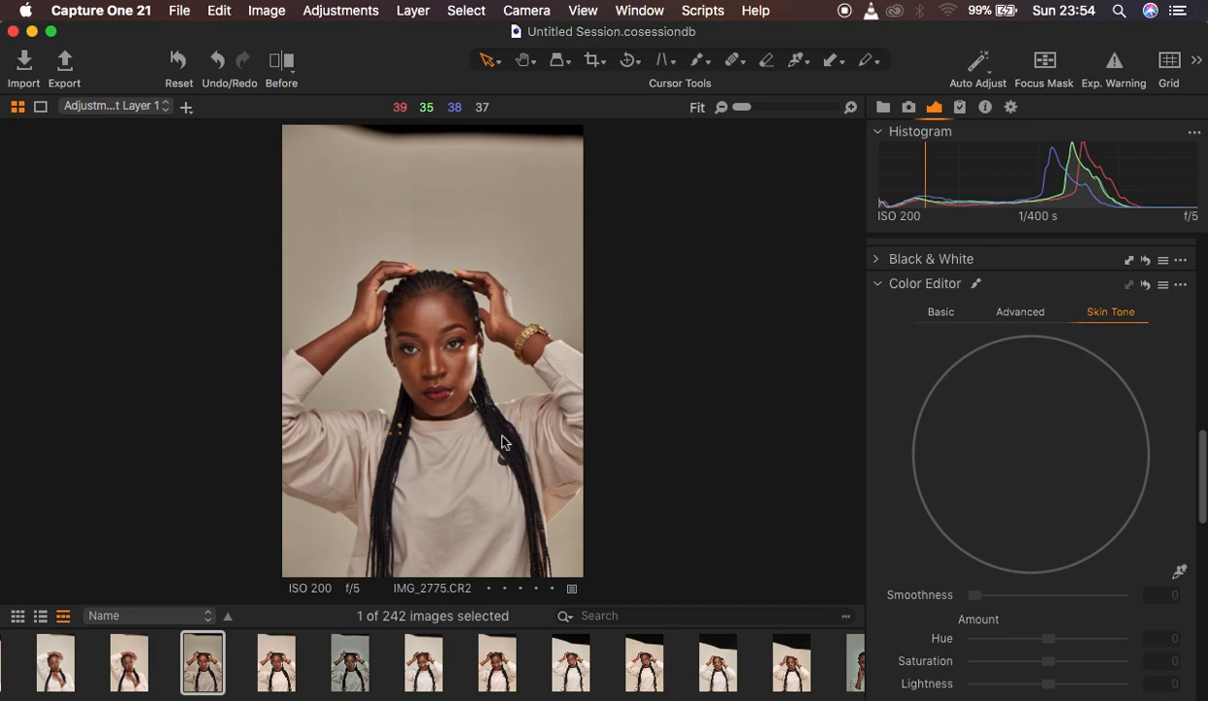
pyautogui.press('super+equal')
pyautogui.press('super+equal')
pyautogui.press('super+equal')
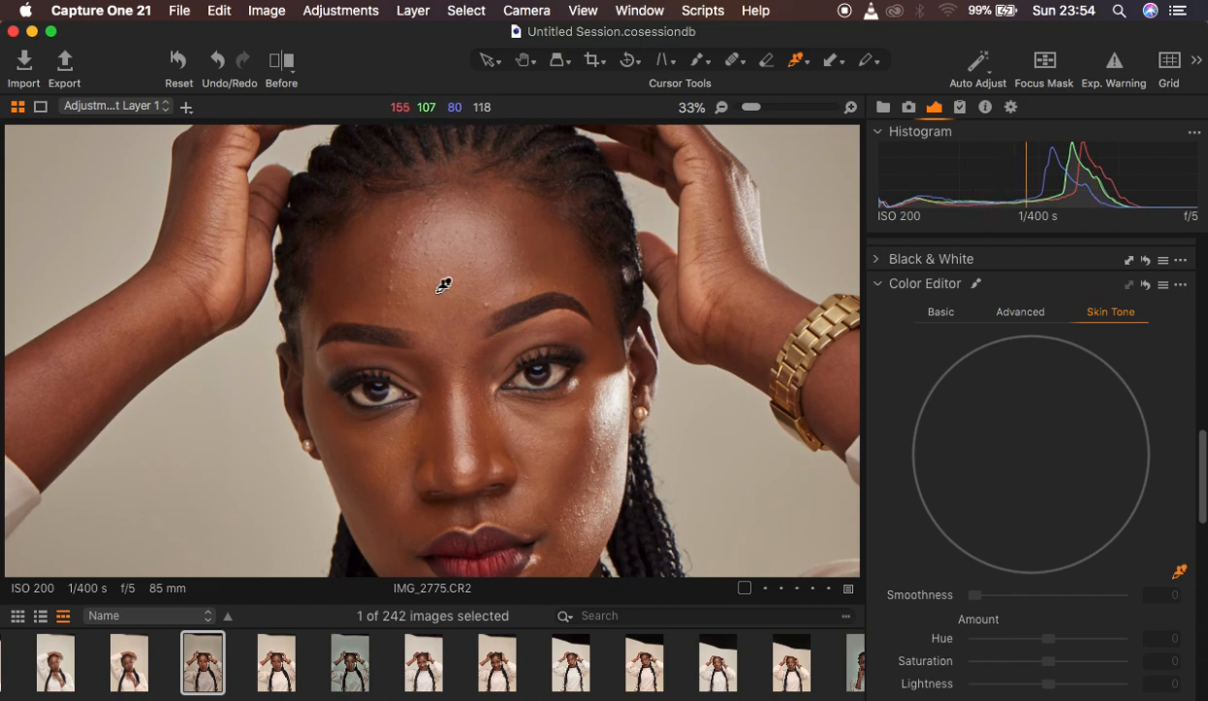
pyautogui.click(574, 465)
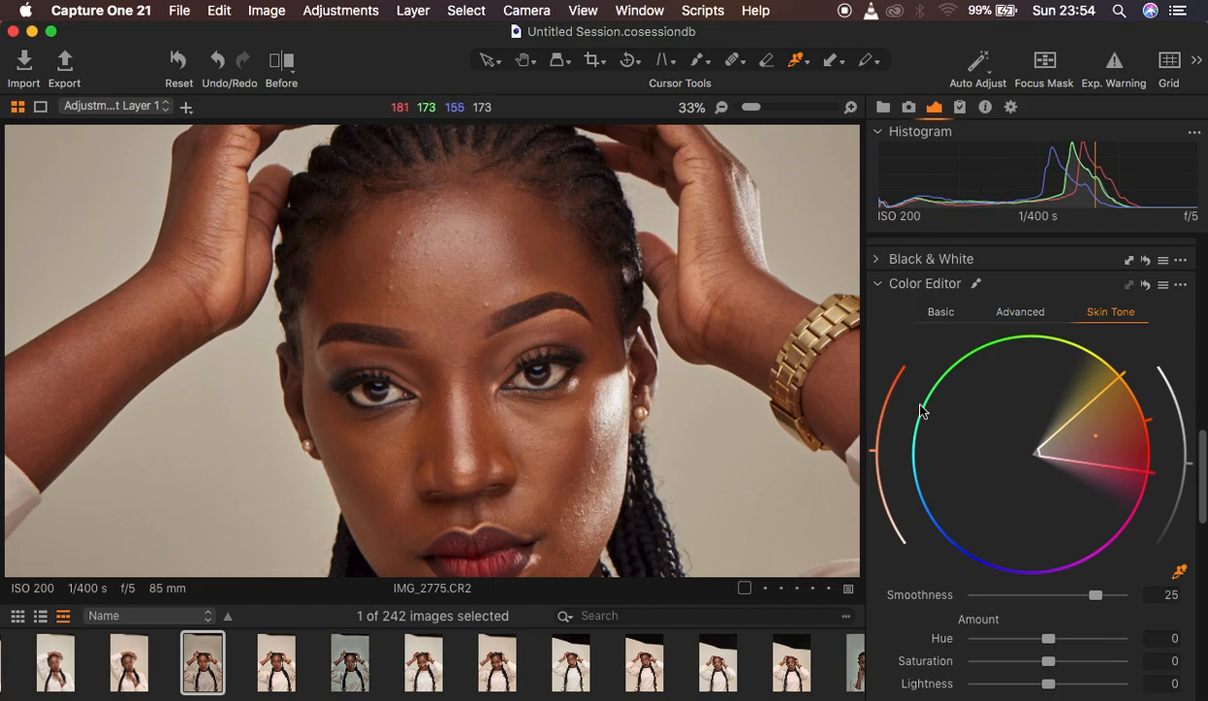
# Turn on the selected color range preview for the skin tone and fit the whole portrait in the viewer.
pyautogui.scroll(-5, 1135, 465)
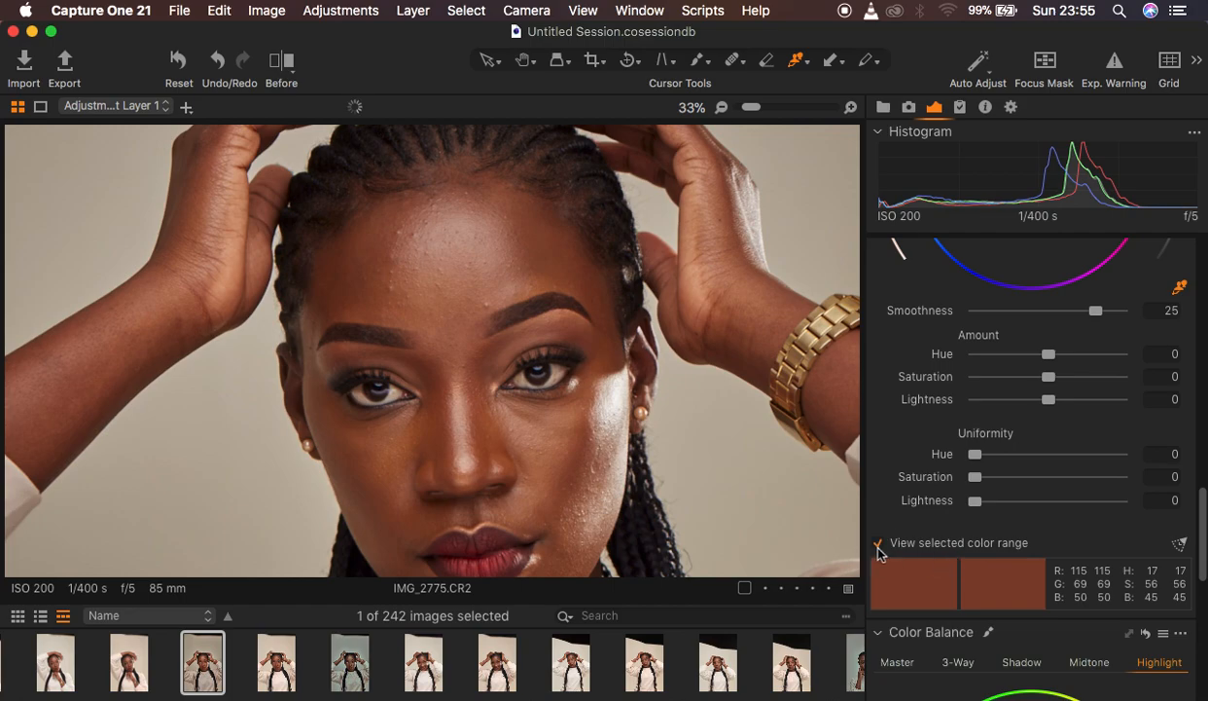
pyautogui.press('super+0')
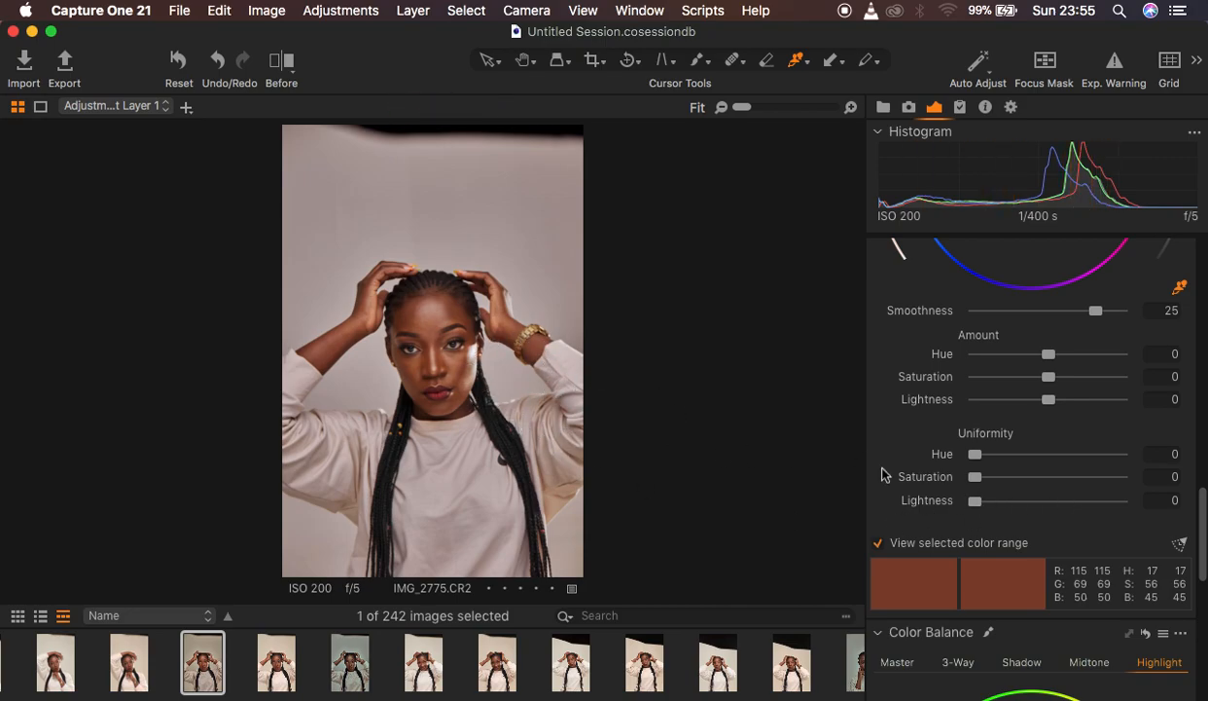
pyautogui.click(880, 543)
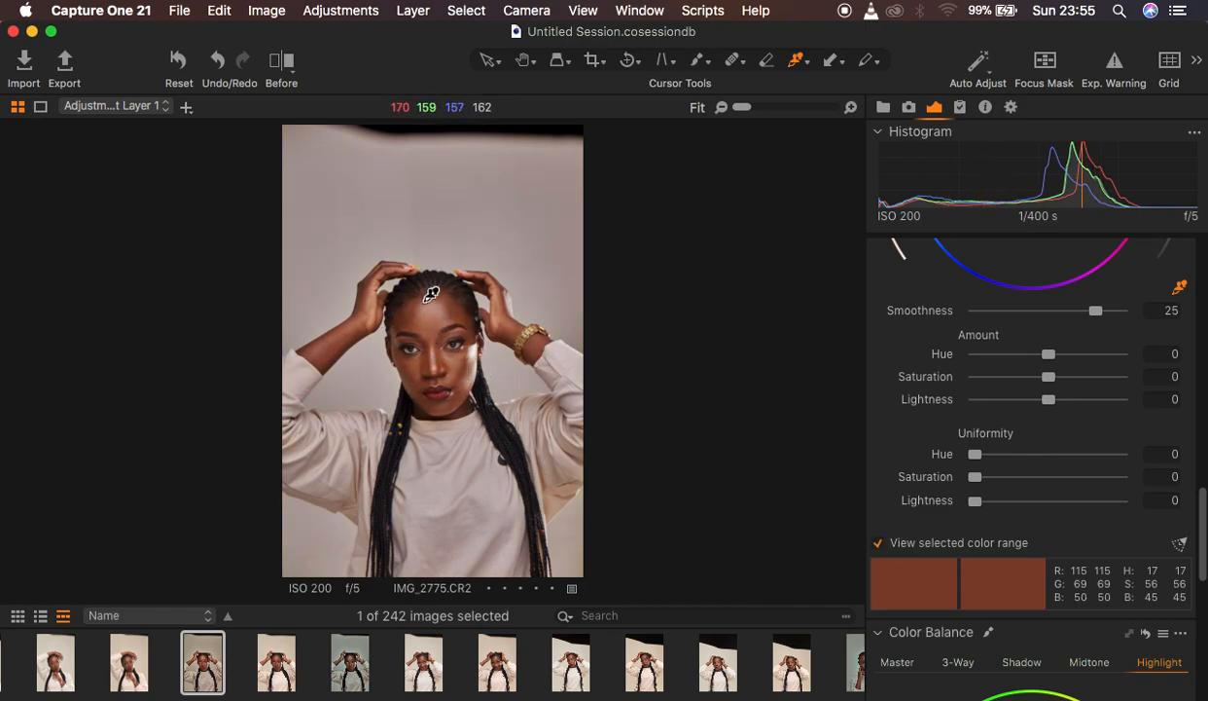
# Turn off the selected color range preview for the skin tone.
pyautogui.click(879, 543)
pyautogui.scroll(5, 1046, 460)
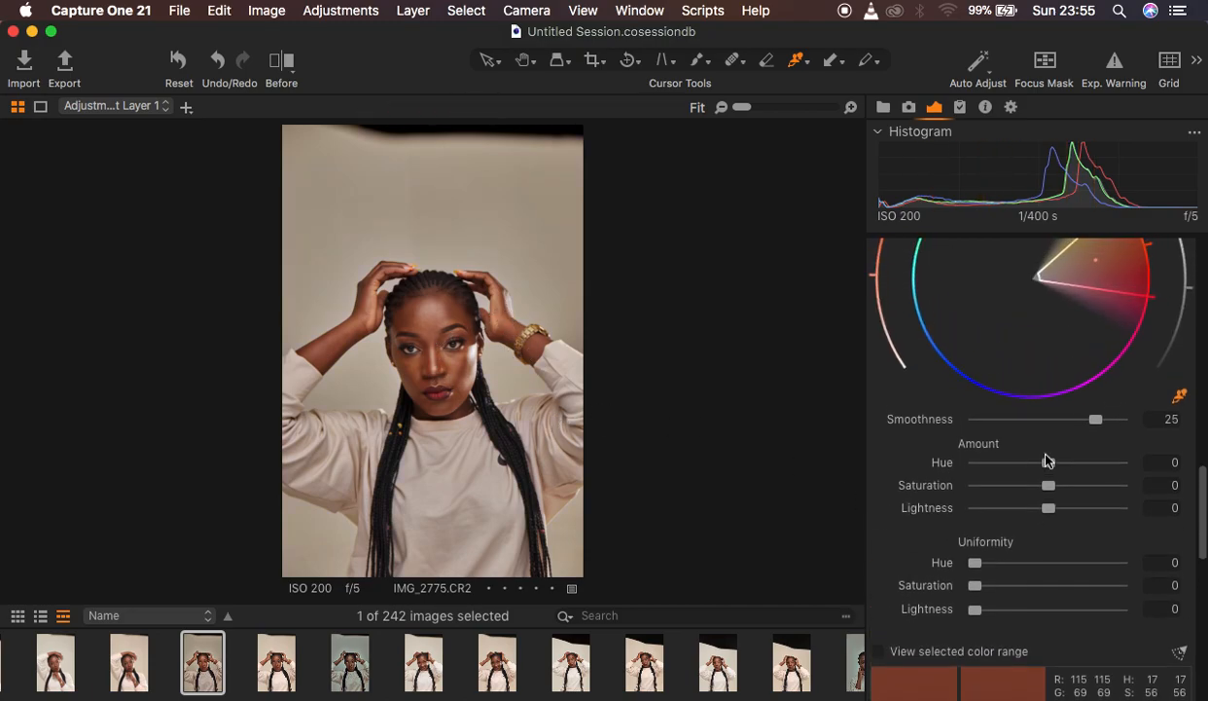
pyautogui.scroll(-3, 1046, 460)
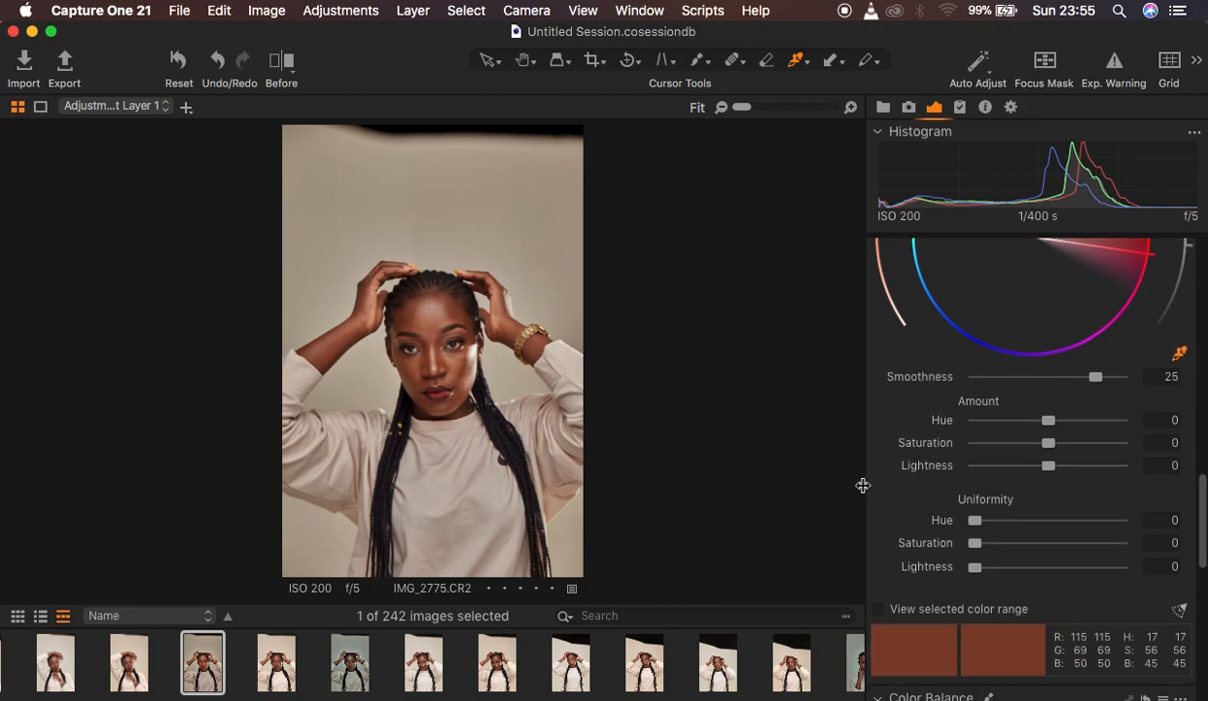
# Even out the sampled skin tone with Uniformity Hue at 80 and Uniformity Saturation at 66.9.
pyautogui.press('super+equal')
pyautogui.press('super+equal')
pyautogui.press('super+equal')
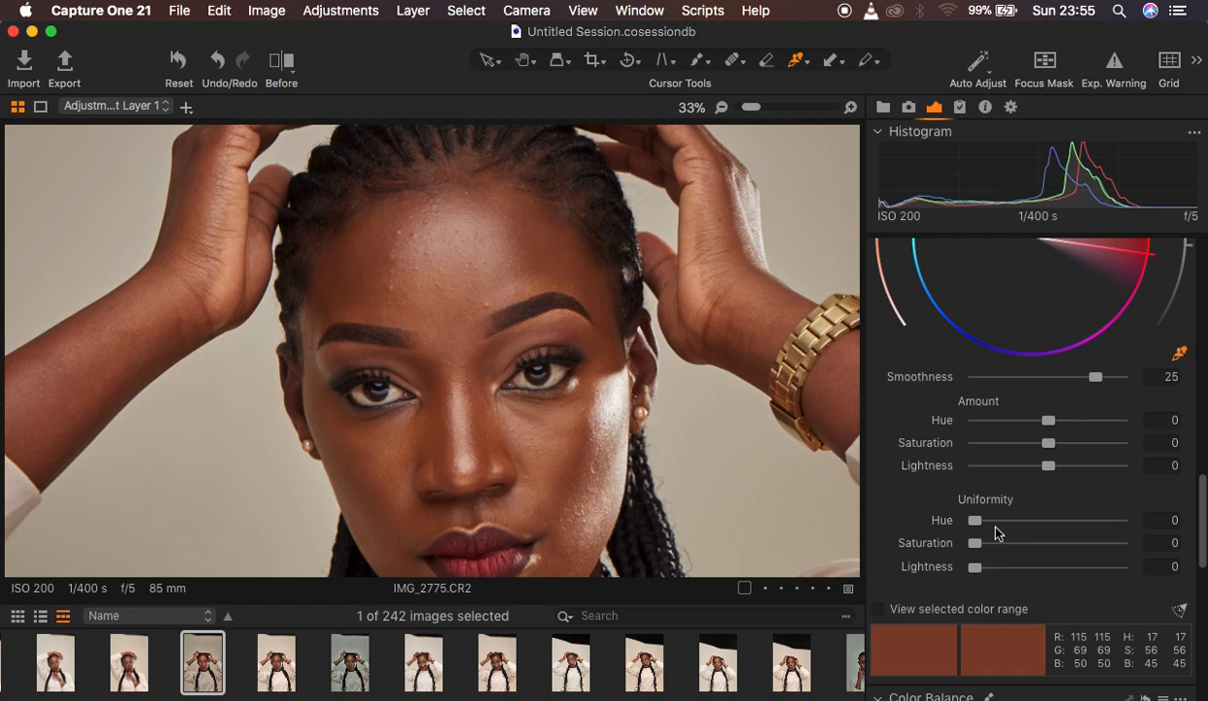
pyautogui.moveTo(979, 523); pyautogui.dragTo(900, 521)
pyautogui.moveTo(1000, 523); pyautogui.dragTo(1065, 540)
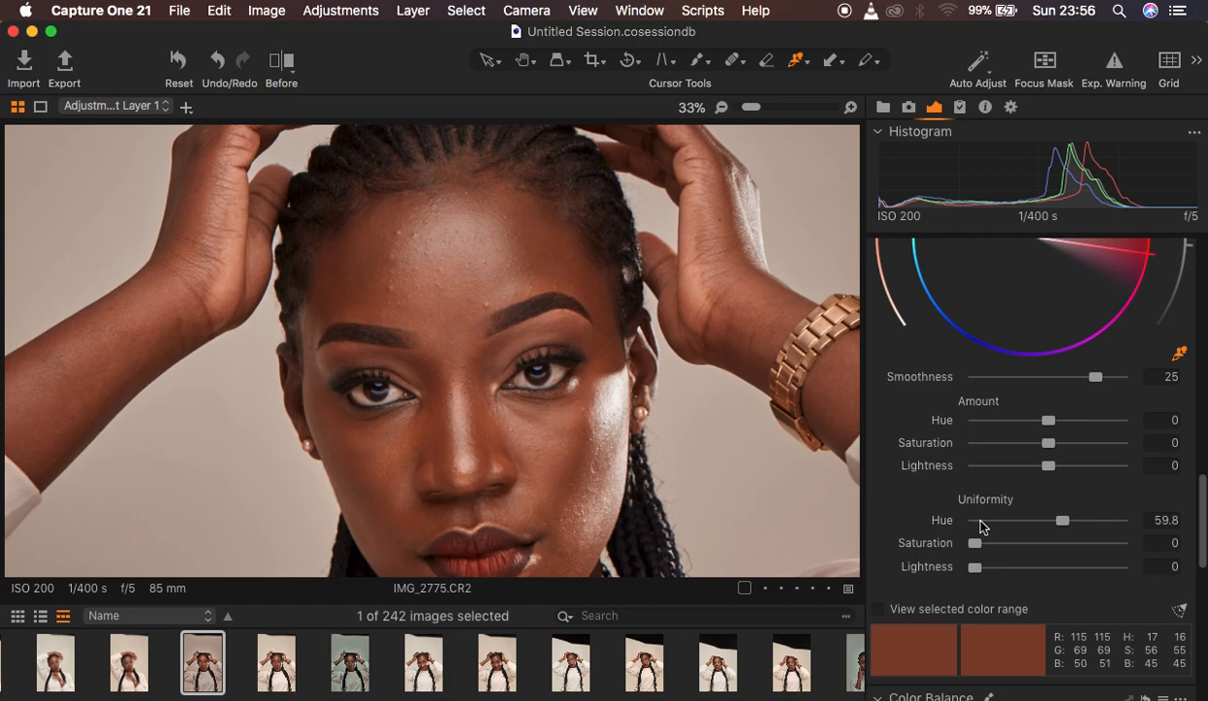
pyautogui.moveTo(1068, 524); pyautogui.dragTo(1098, 525)
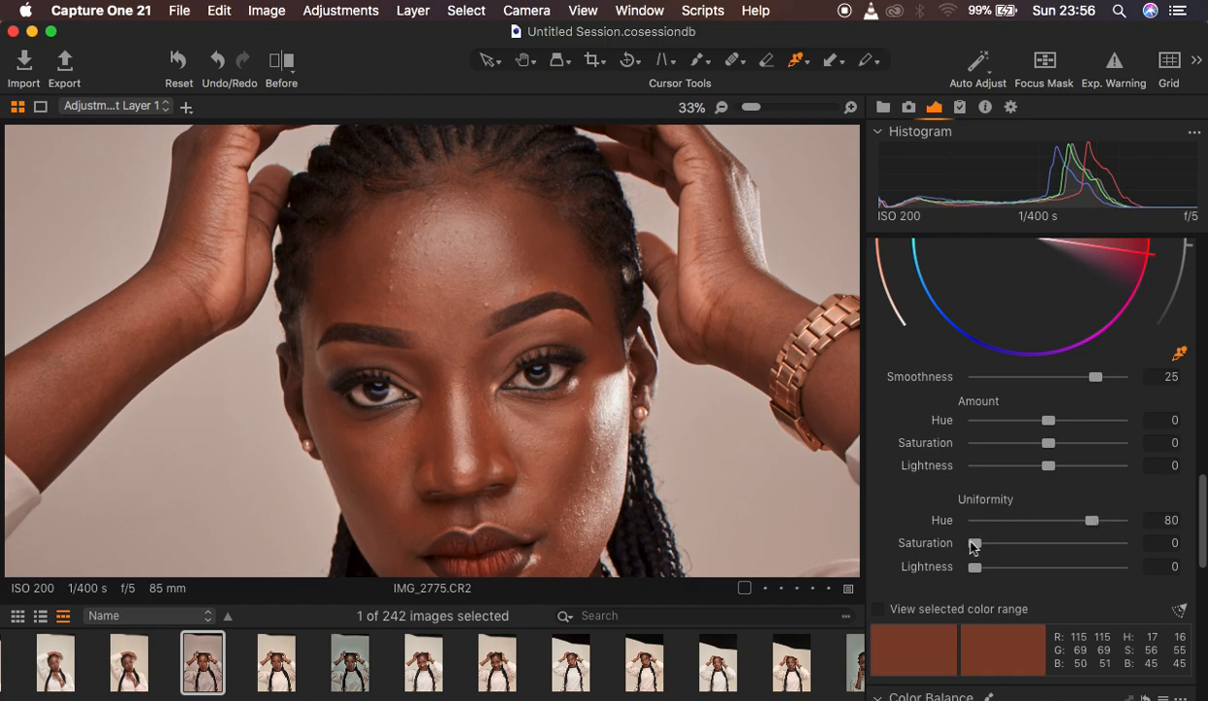
pyautogui.moveTo(977, 547); pyautogui.dragTo(1075, 559)
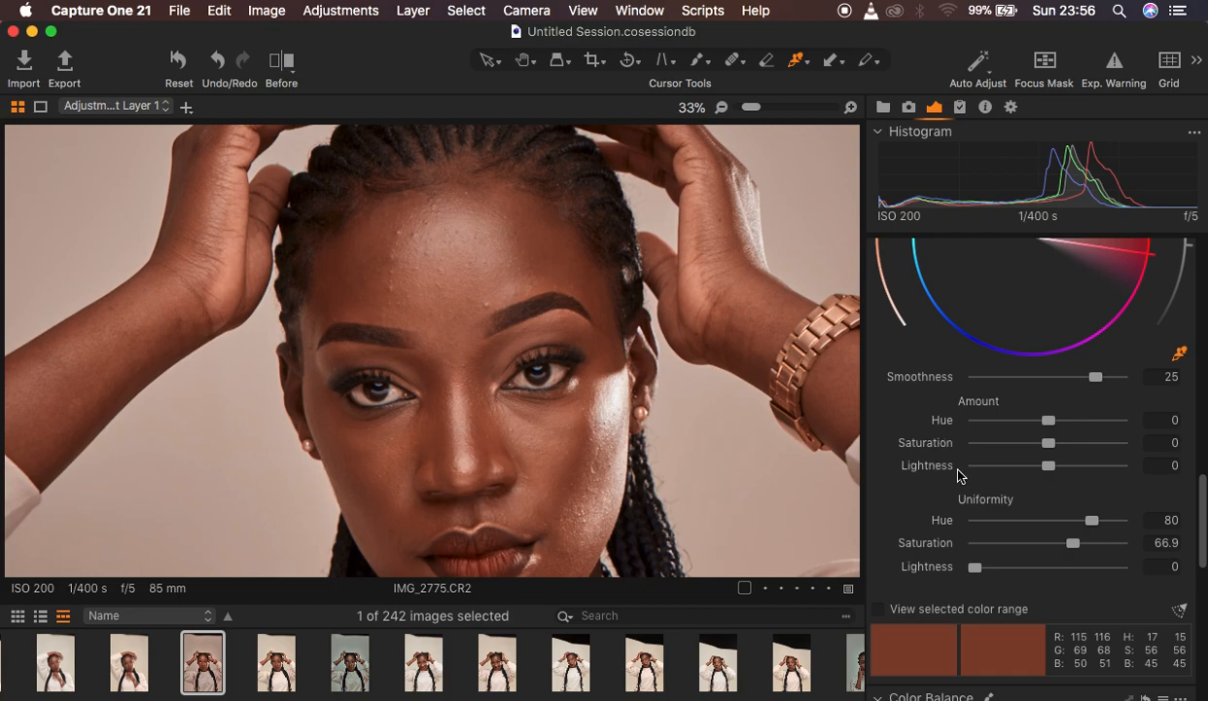
# Set the skin tone Amount values to Hue 1.4, Saturation -11.5 and Lightness -2.5.
pyautogui.moveTo(1049, 420); pyautogui.dragTo(931, 418)
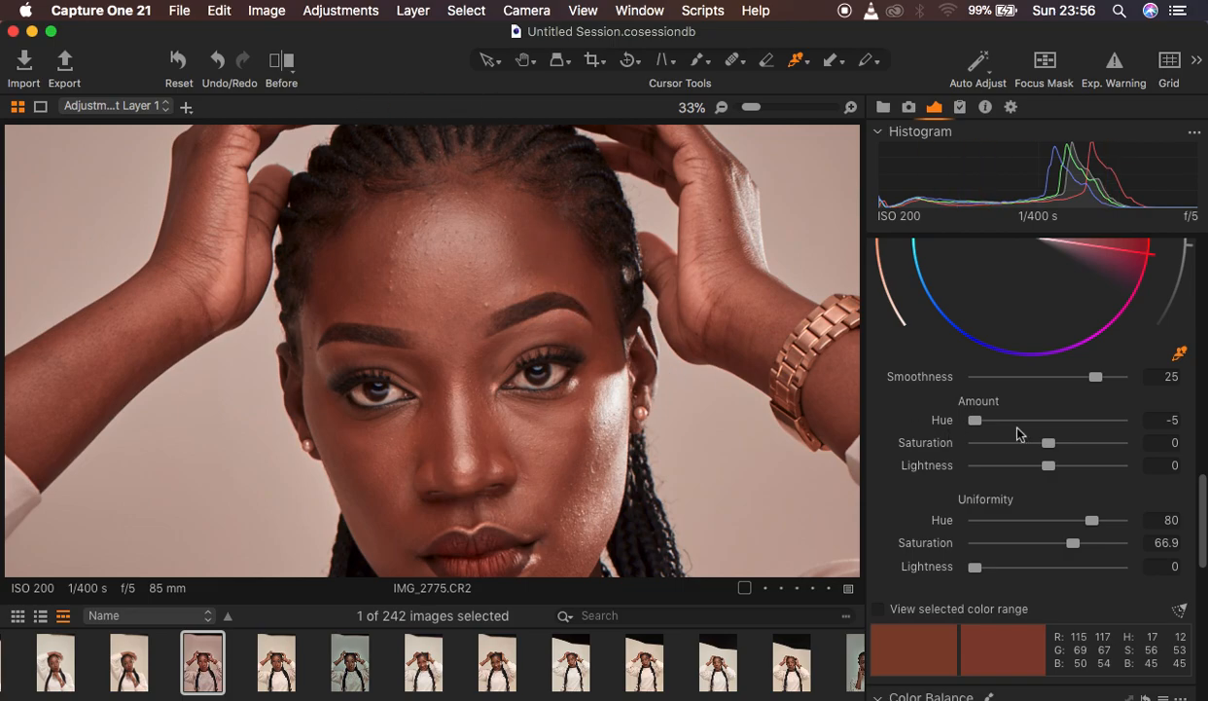
pyautogui.moveTo(977, 425); pyautogui.dragTo(1206, 473)
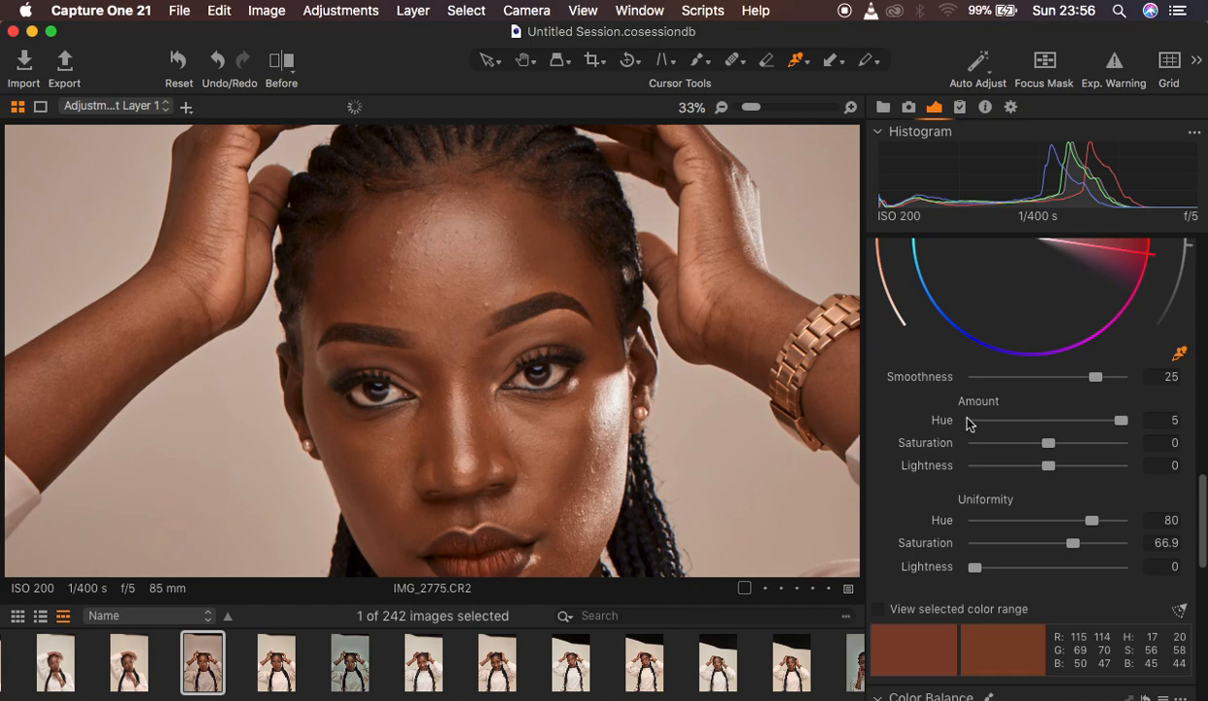
pyautogui.click(1119, 424)
pyautogui.moveTo(1117, 429); pyautogui.dragTo(1065, 425)
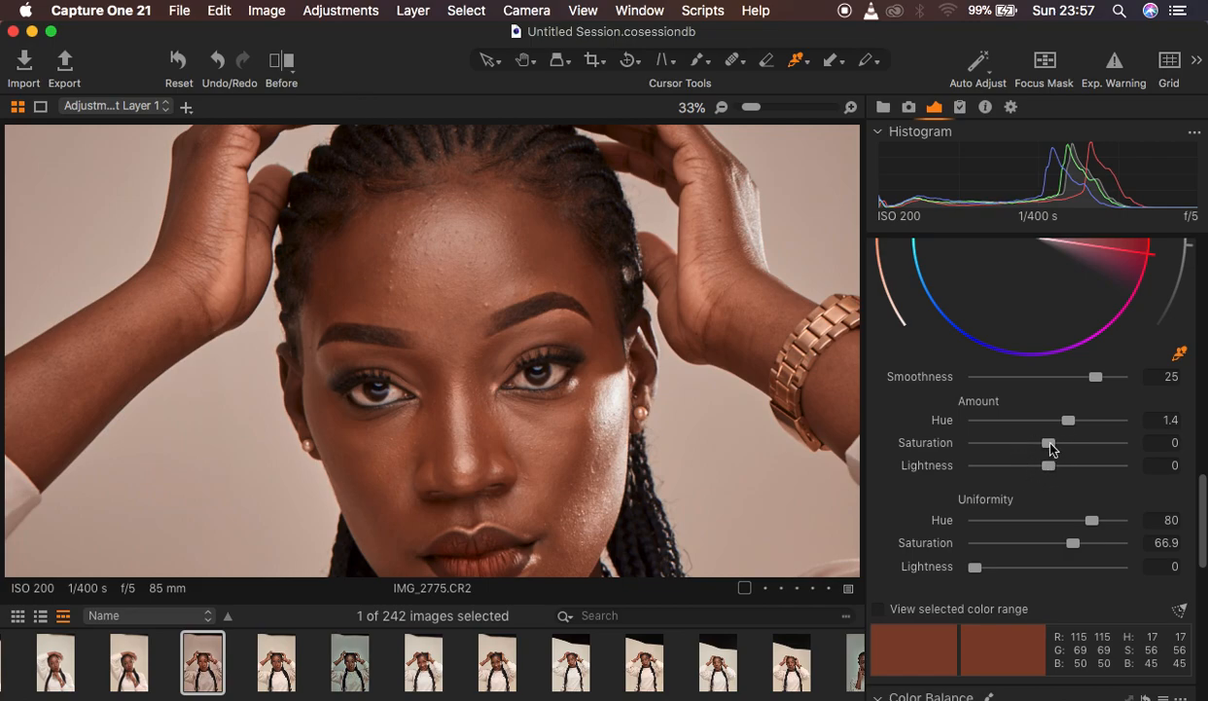
pyautogui.moveTo(1048, 443); pyautogui.dragTo(1022, 449)
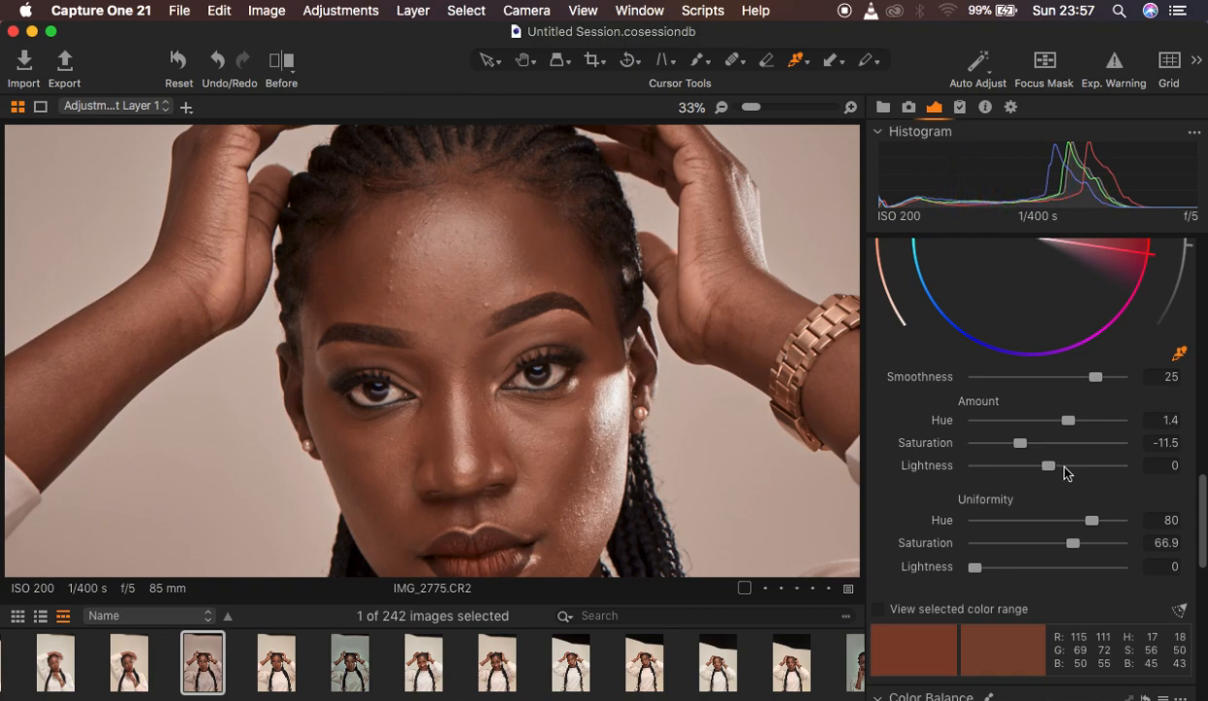
pyautogui.moveTo(1050, 474); pyautogui.dragTo(1033, 470)
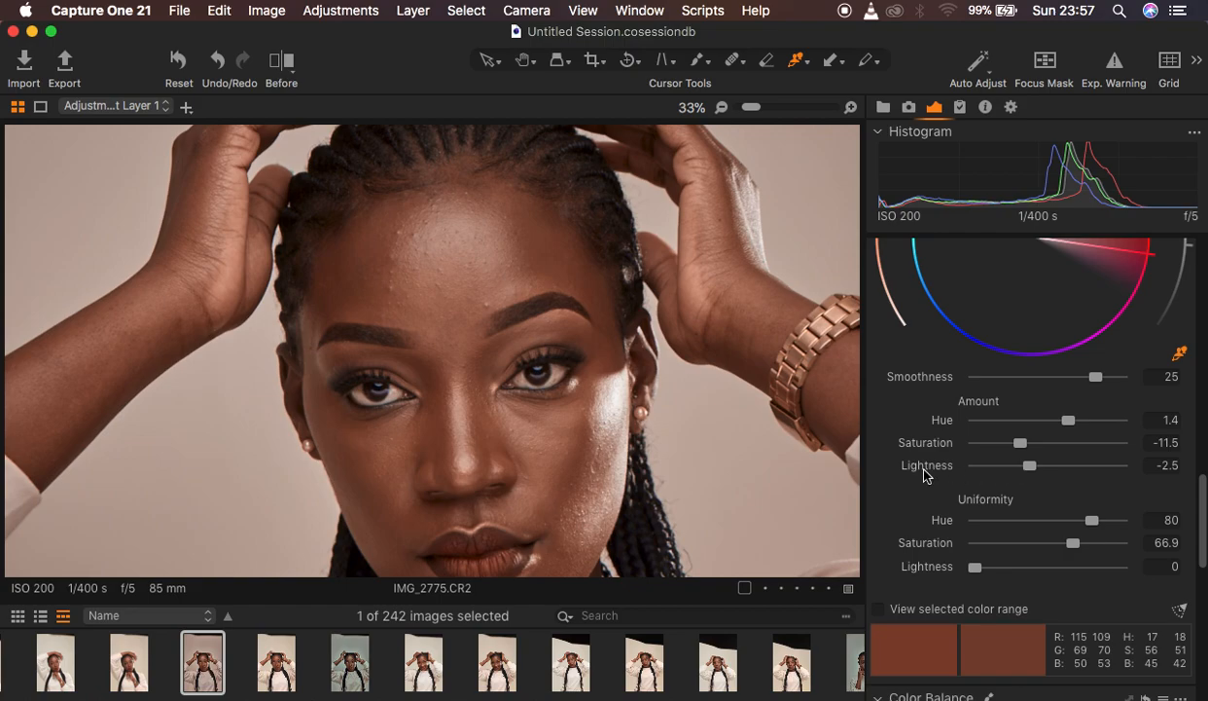
# On the filled adjustment layer, set Exposure Contrast to 7 and High Dynamic Range Highlight to -20 and White to -19.
pyautogui.press('super+0')
pyautogui.press('super+plus')
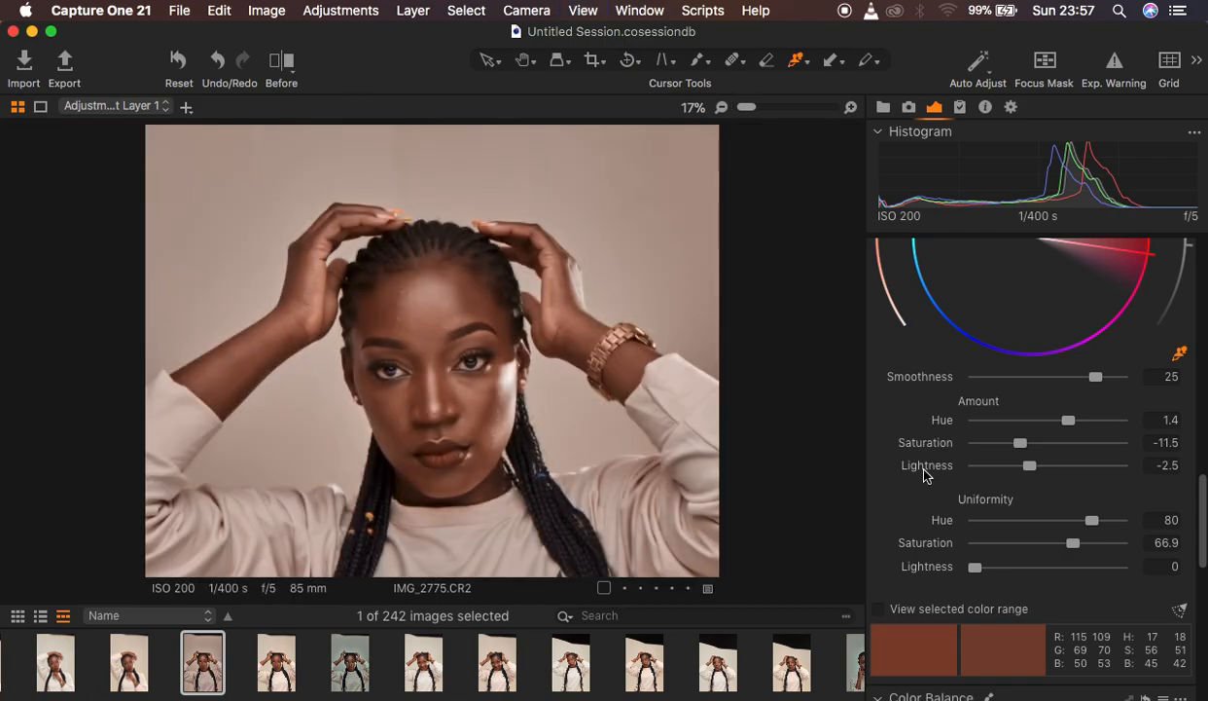
pyautogui.press('super+0')
pyautogui.press('super+plus')
pyautogui.scroll(10, 1081, 397)
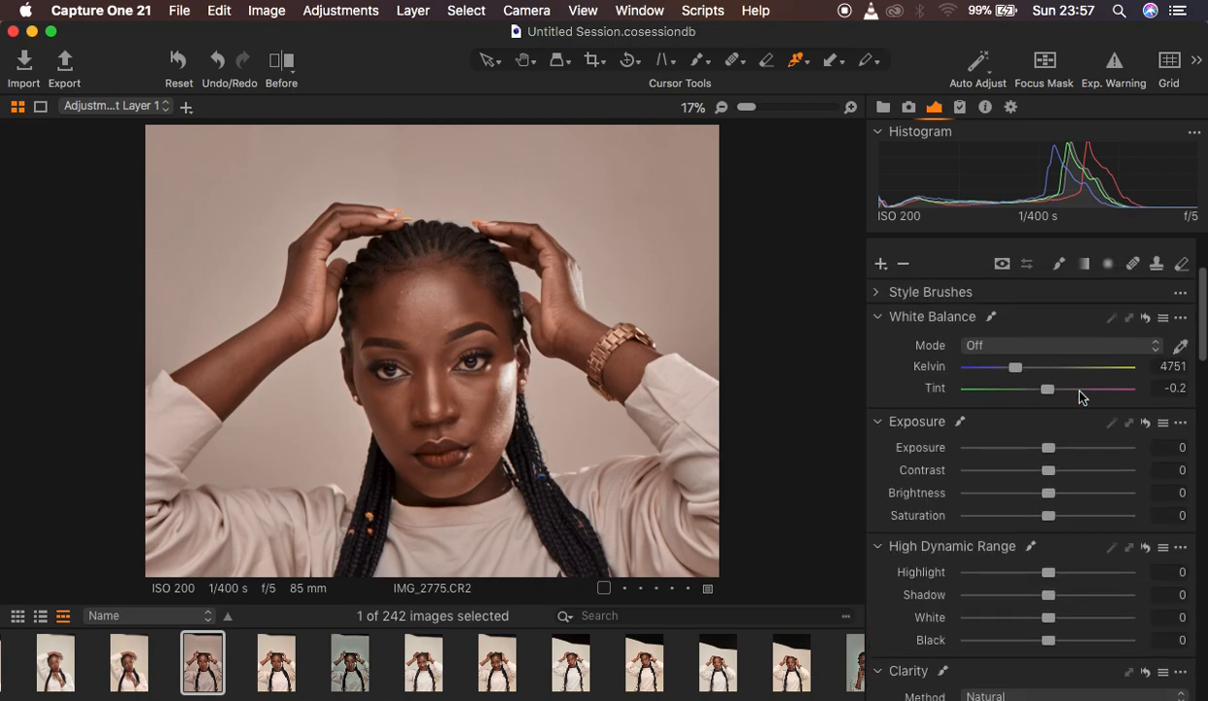
pyautogui.scroll(-3, 1080, 397)
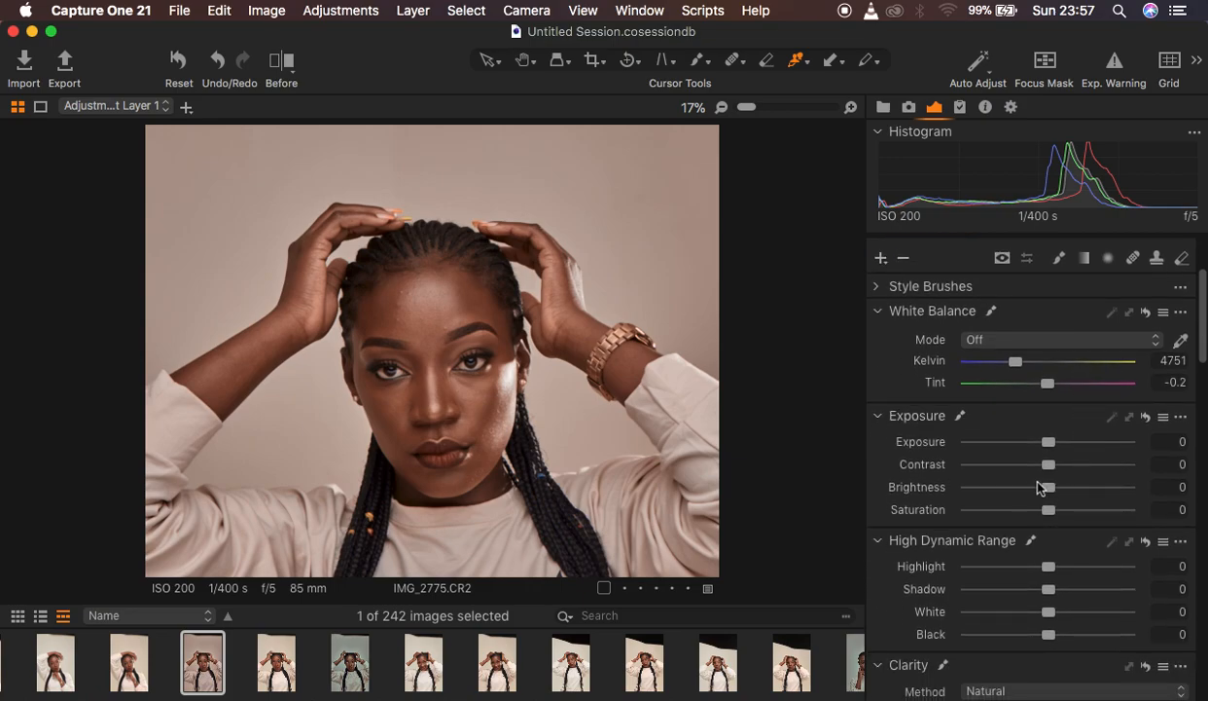
pyautogui.moveTo(1050, 470); pyautogui.dragTo(1057, 464)
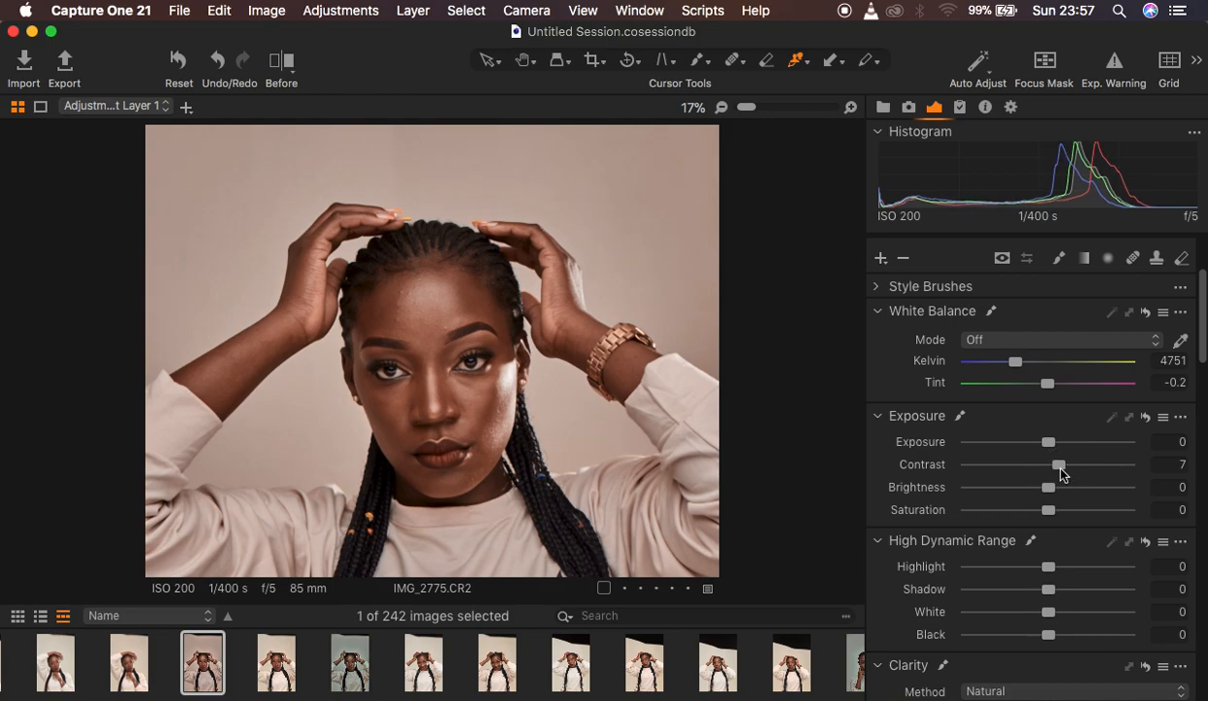
pyautogui.moveTo(1049, 571); pyautogui.dragTo(1037, 567)
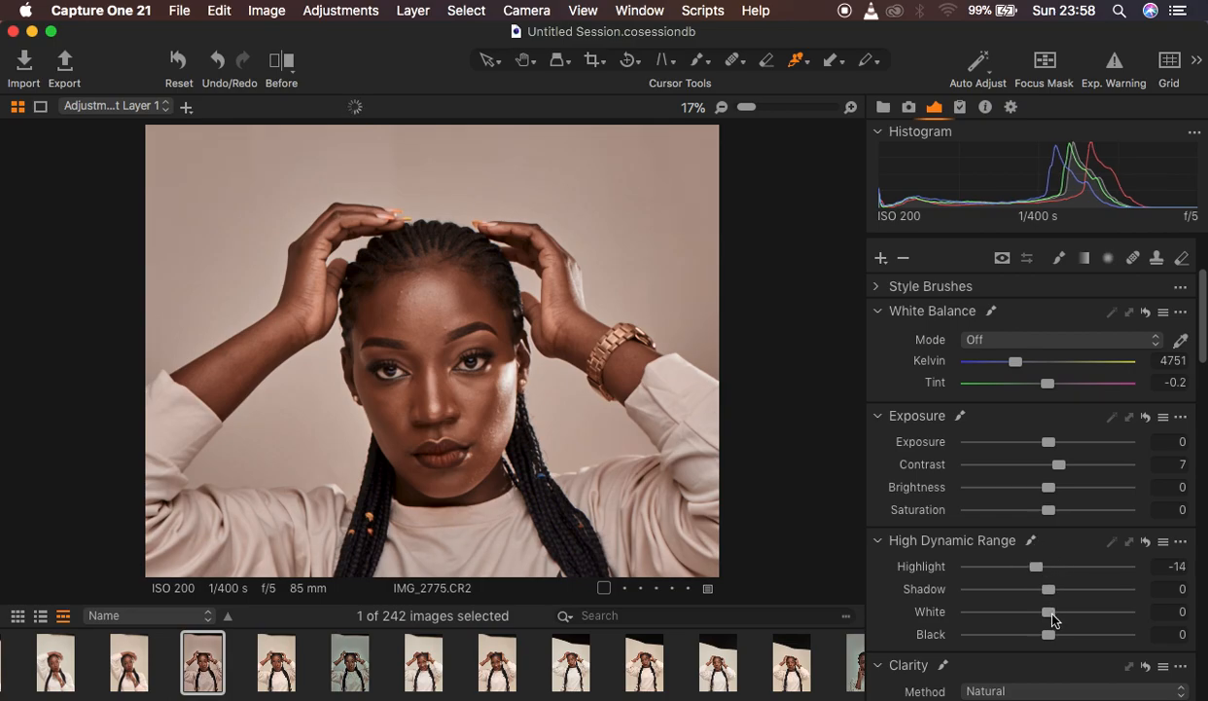
pyautogui.moveTo(1050, 613); pyautogui.dragTo(1032, 613)
pyautogui.moveTo(1033, 569); pyautogui.dragTo(1030, 571)
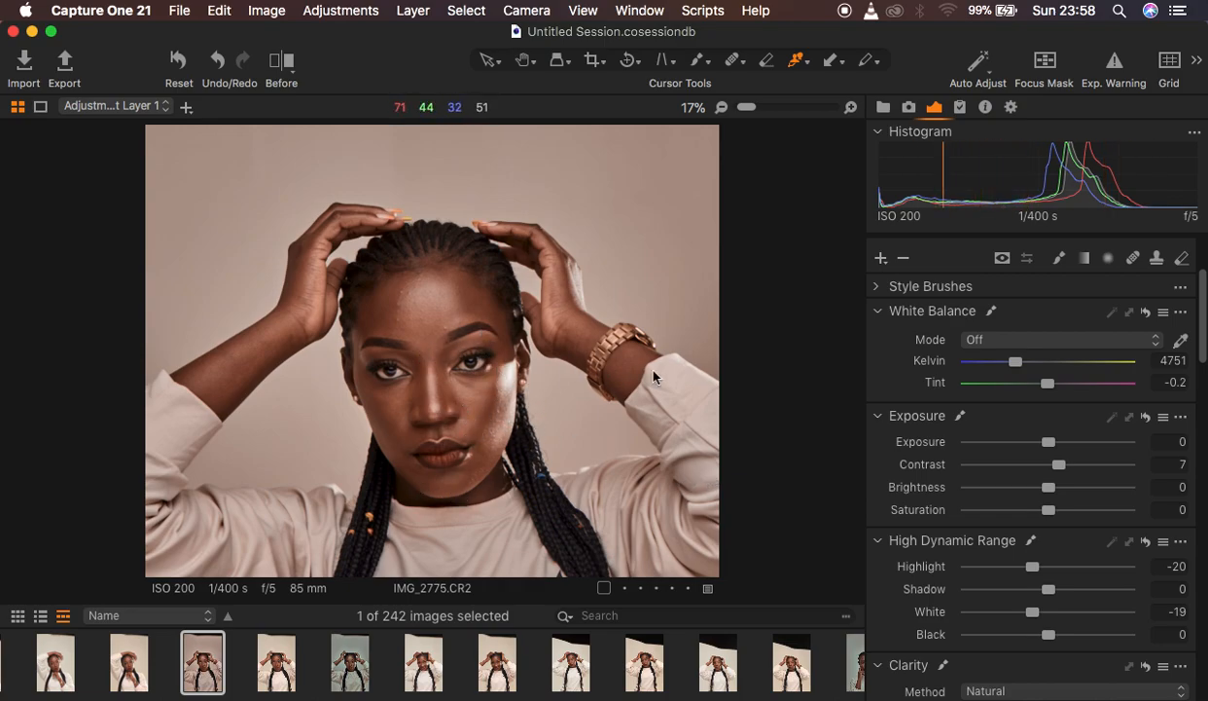
# Toggle Adjustment Layer 1 off and back on to compare the portrait before and after its adjustments.
pyautogui.scroll(4, 1065, 411)
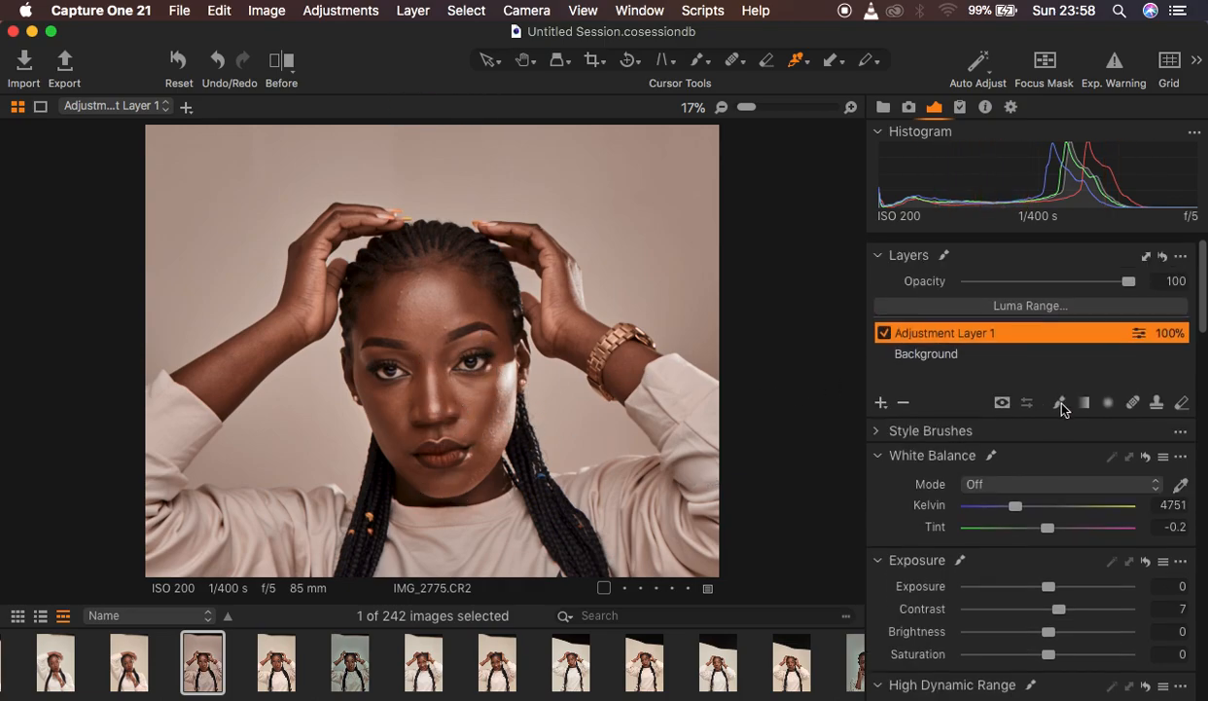
pyautogui.click(884, 328)
pyautogui.click(885, 328)
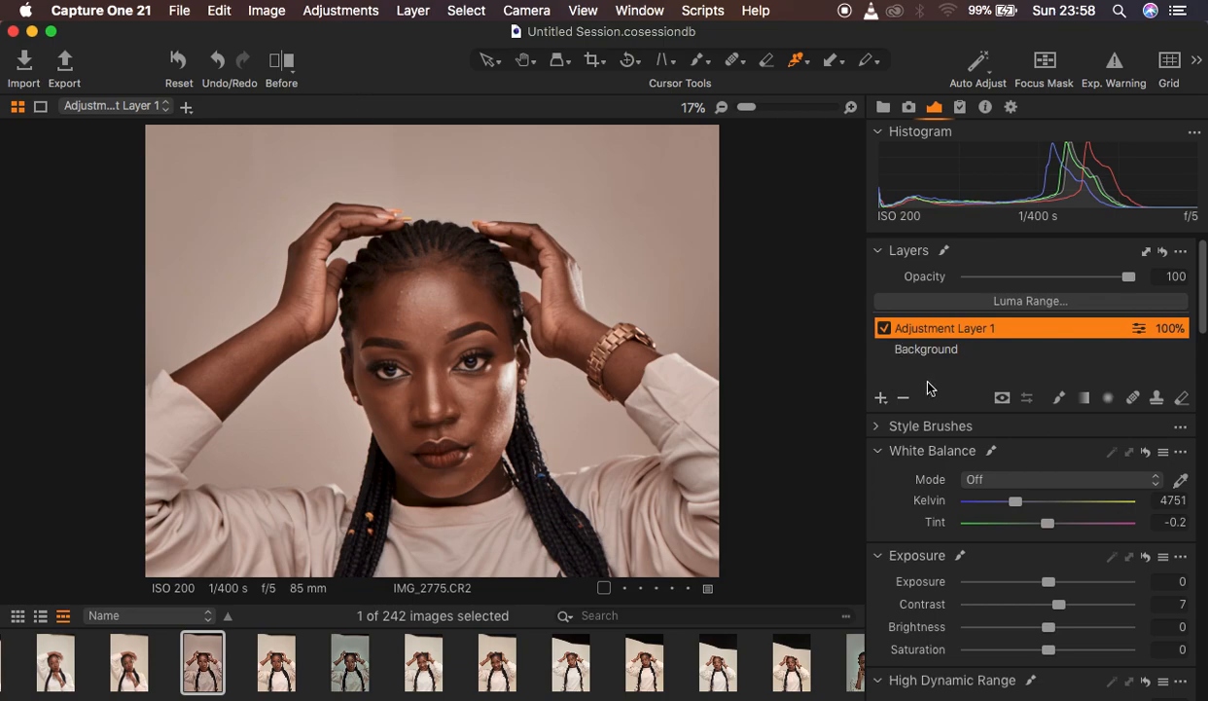
# Reduce the yellow range's Saturation to -80 in the Color Editor's Basic mode.
pyautogui.scroll(-2, 1107, 496)
pyautogui.scroll(-3, 1108, 497)
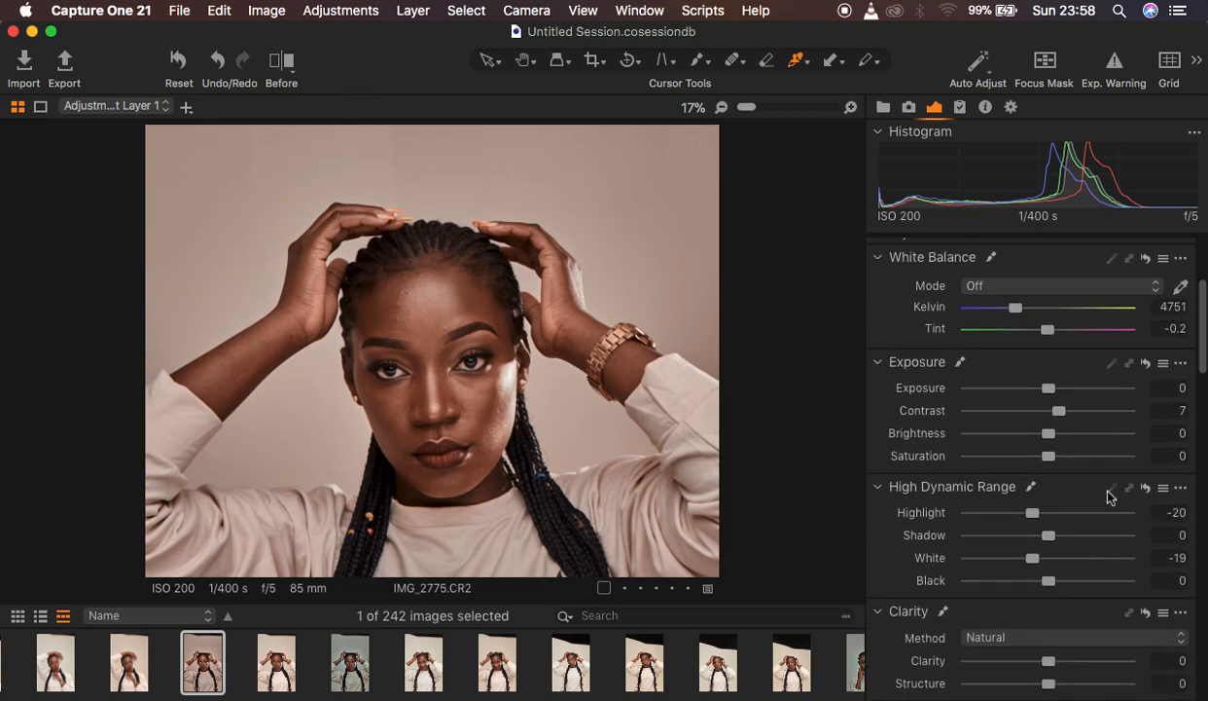
pyautogui.scroll(-10, 1107, 497)
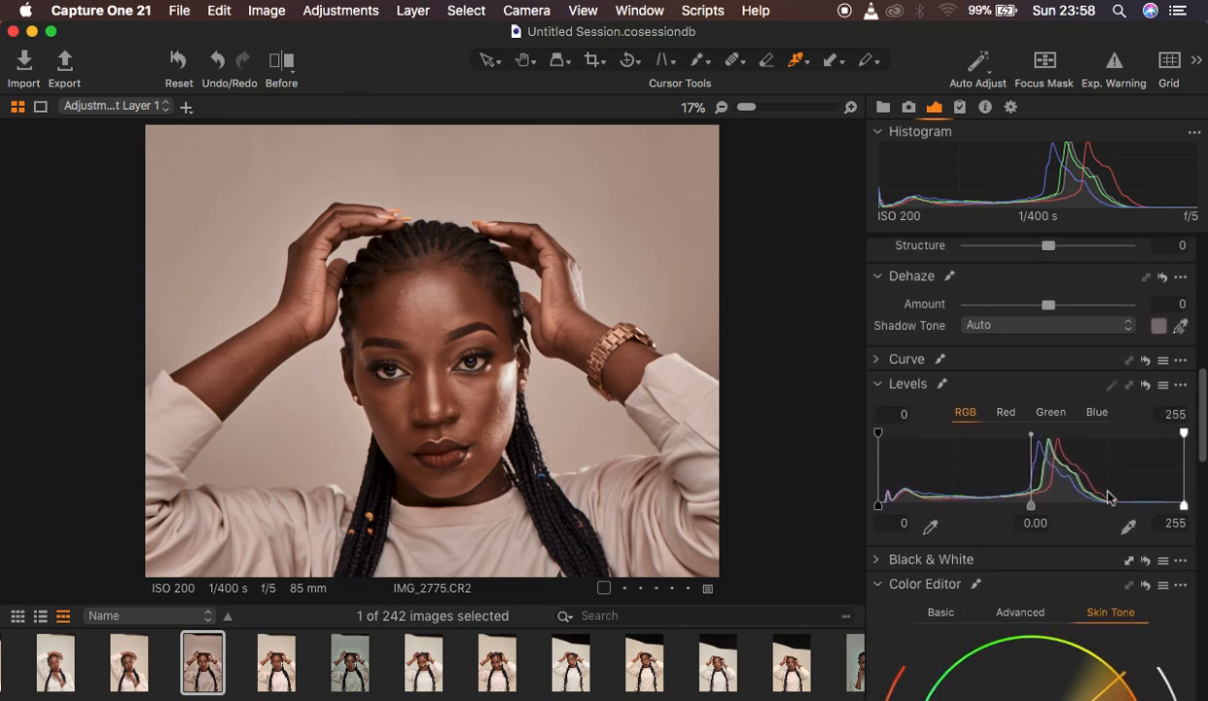
pyautogui.scroll(-9, 1107, 497)
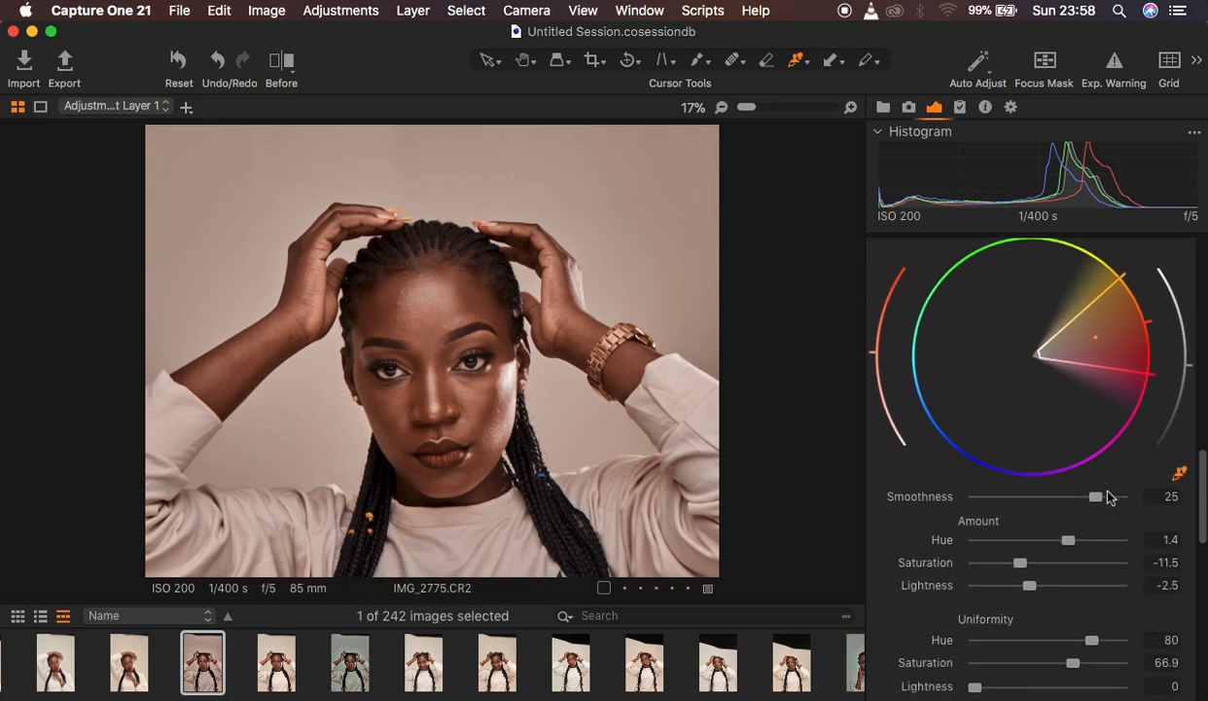
pyautogui.scroll(-10, 1108, 498)
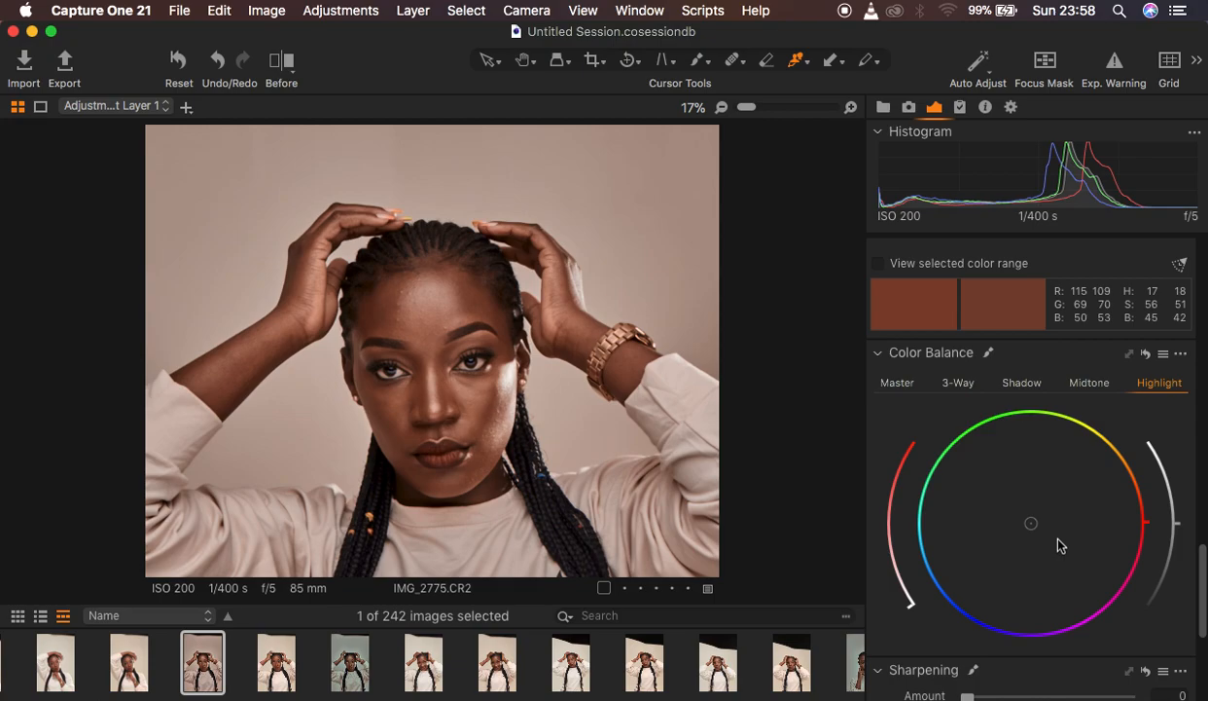
pyautogui.scroll(8, 1054, 469)
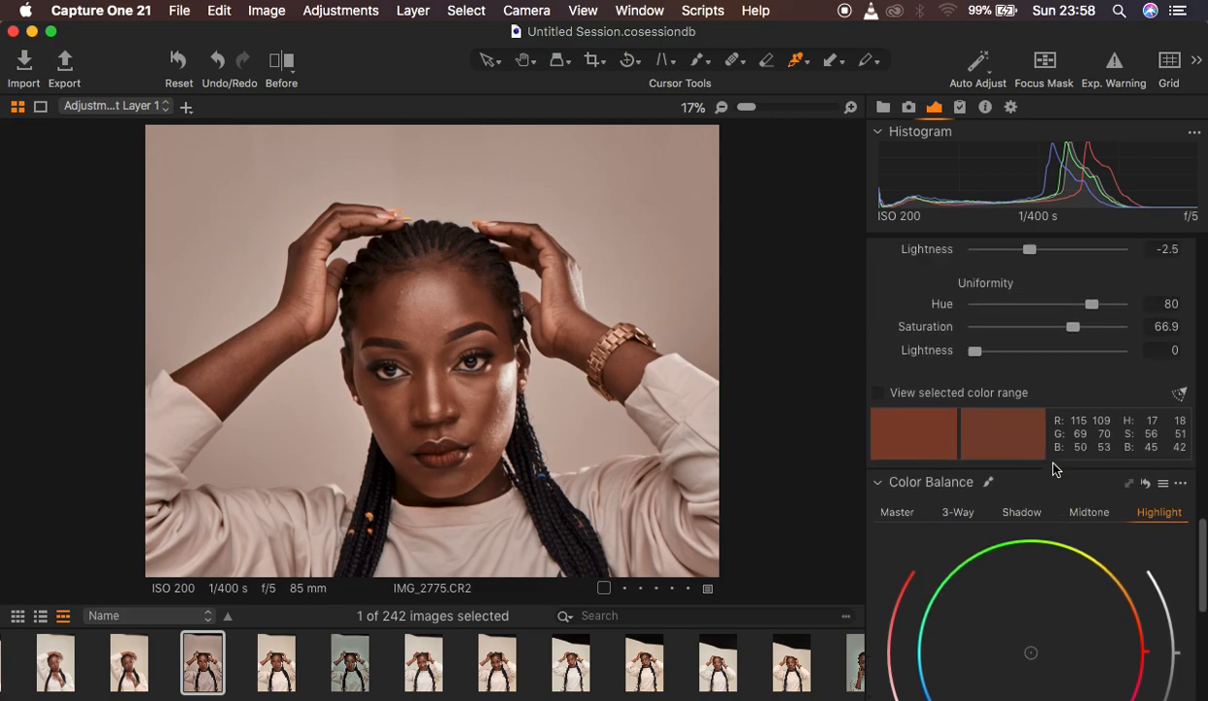
pyautogui.scroll(6, 1053, 468)
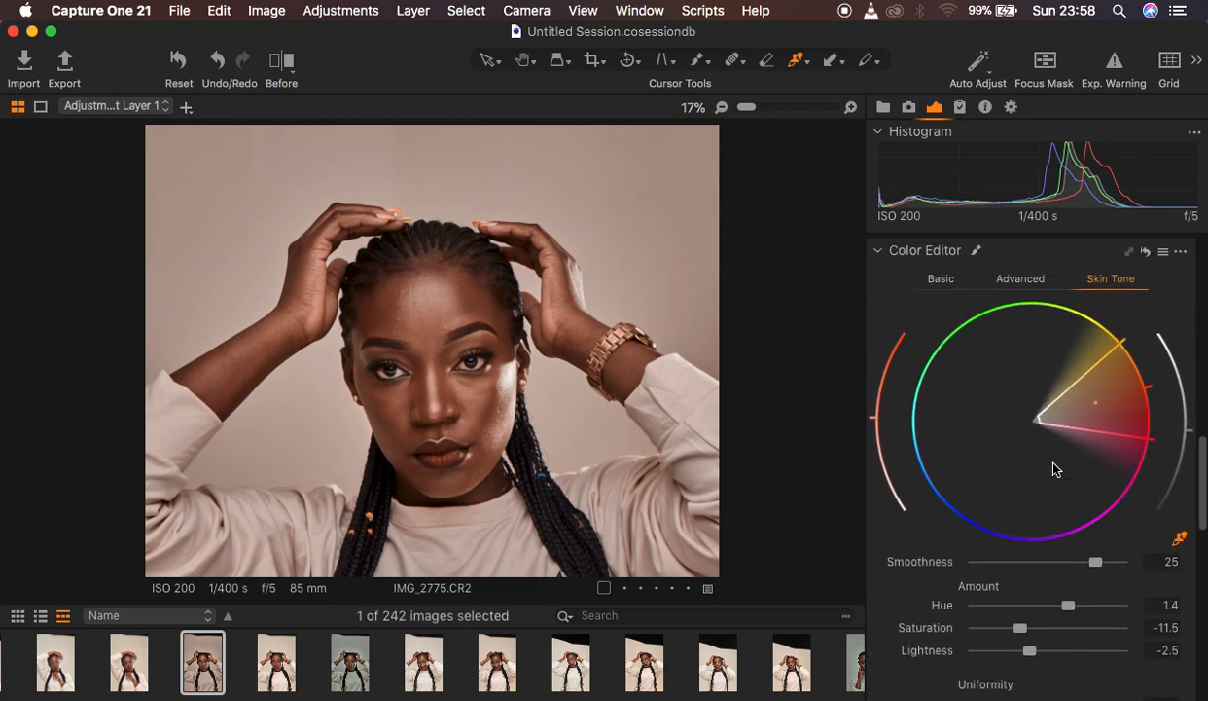
pyautogui.click(944, 415)
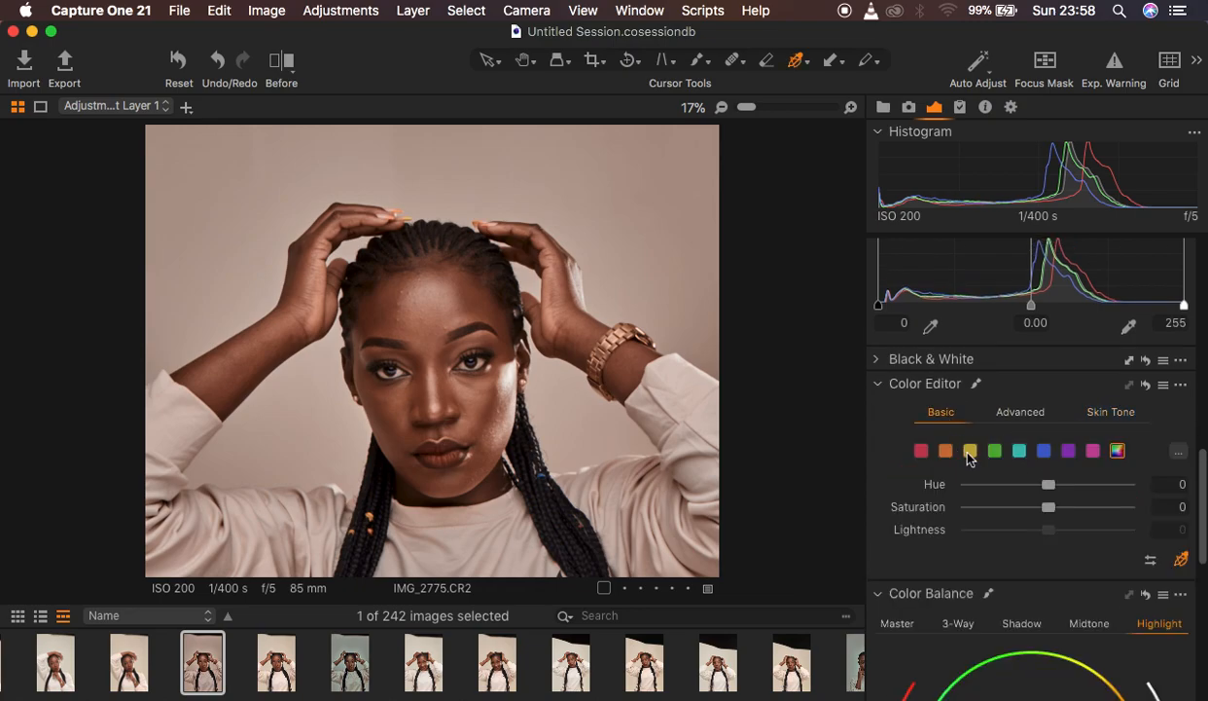
pyautogui.click(969, 452)
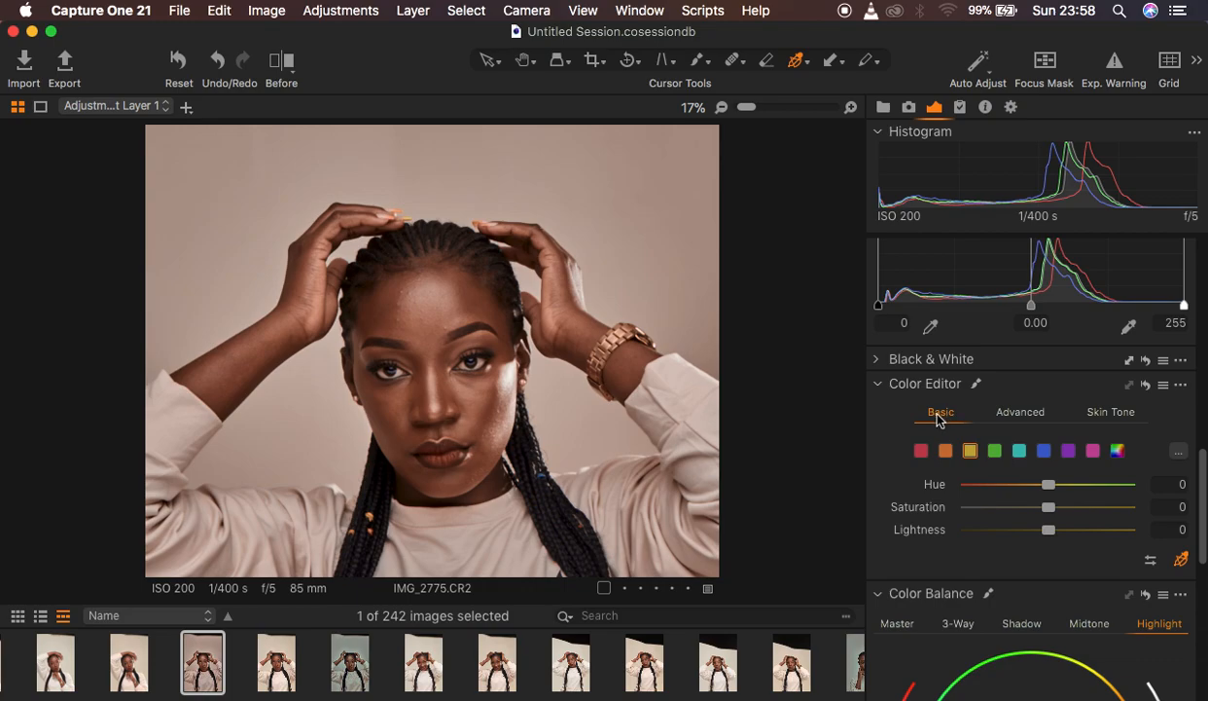
pyautogui.moveTo(1048, 506); pyautogui.dragTo(888, 496)
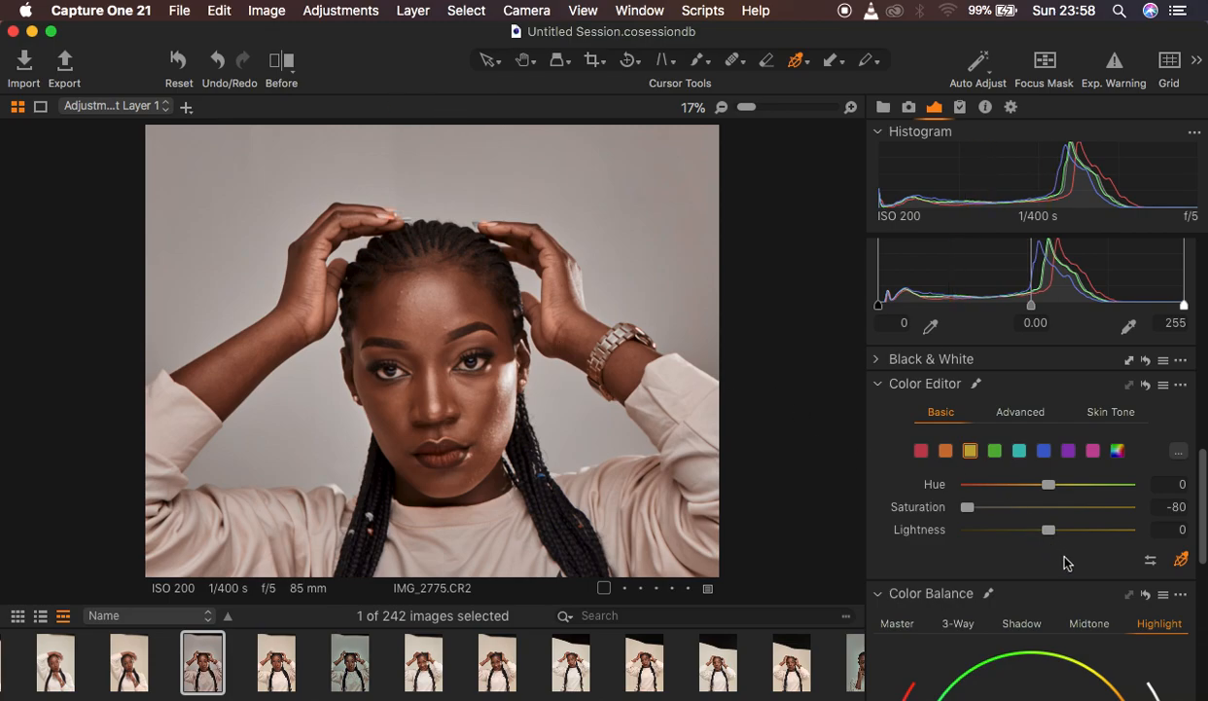
# Tint the highlights green in Color Balance and keep the tint's saturation low for a subtle effect.
pyautogui.scroll(-5, 1066, 562)
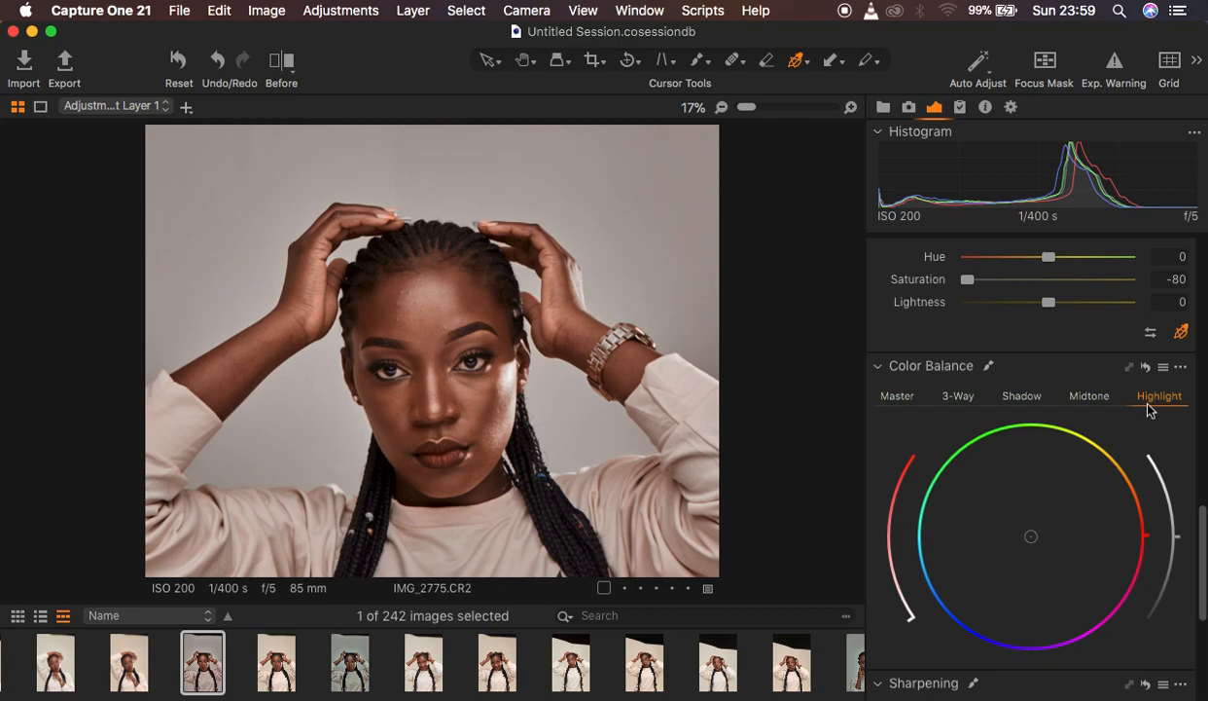
pyautogui.moveTo(1033, 537); pyautogui.dragTo(1022, 516)
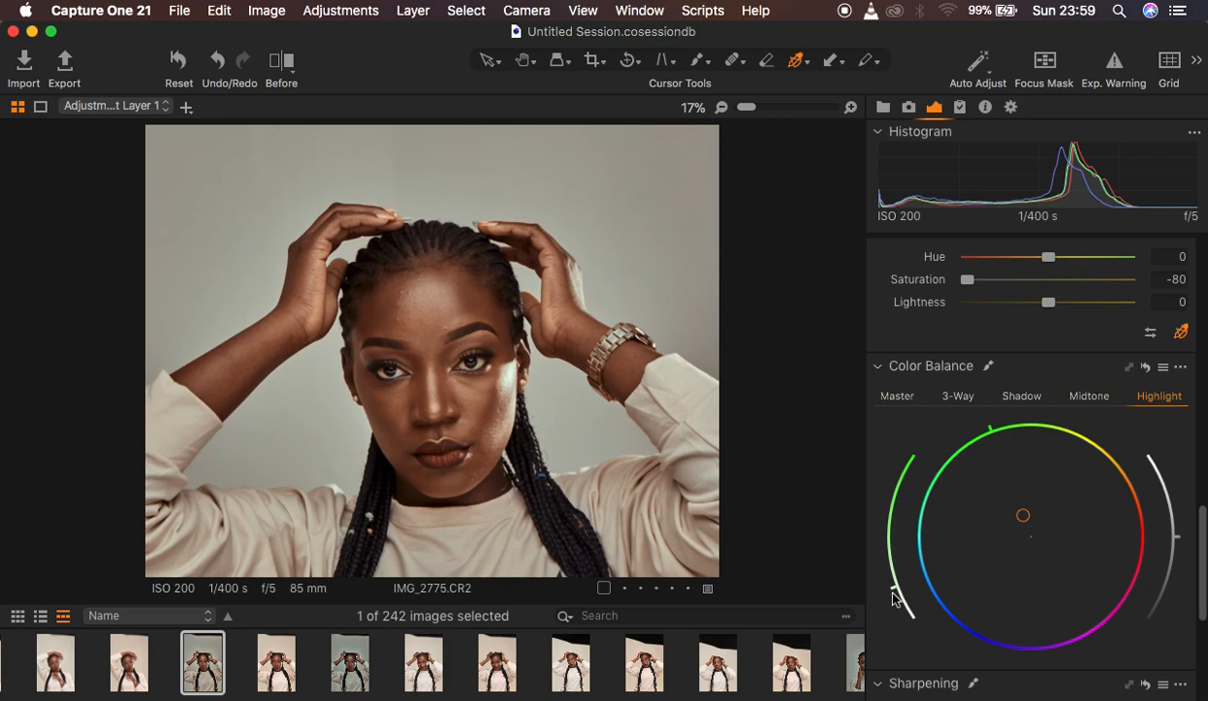
pyautogui.moveTo(893, 593); pyautogui.dragTo(882, 522)
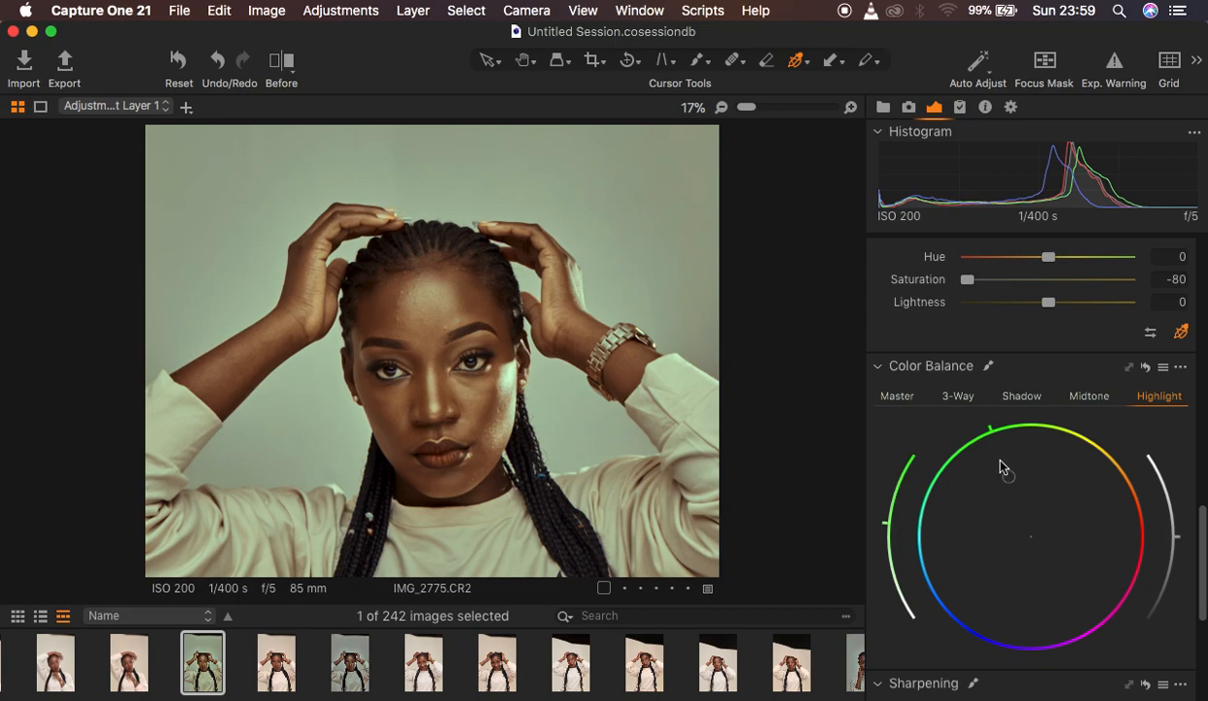
pyautogui.moveTo(888, 531); pyautogui.dragTo(889, 580)
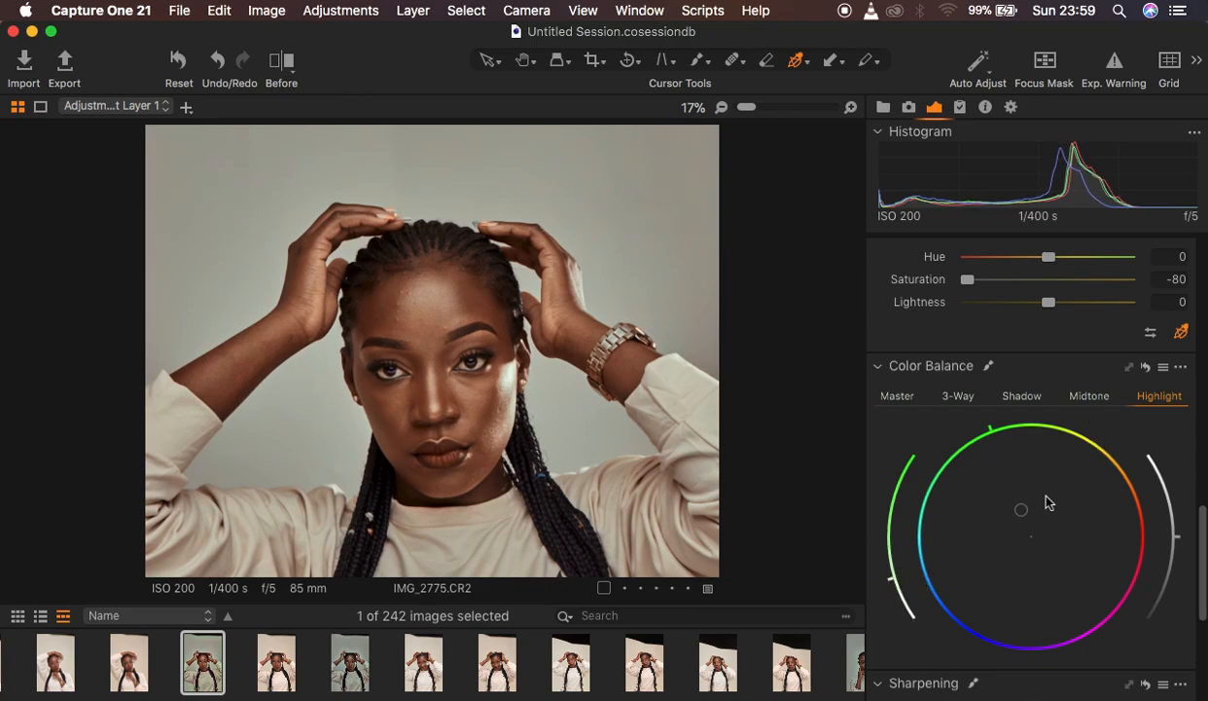
pyautogui.moveTo(890, 589); pyautogui.dragTo(887, 578)
# Tint the shadows blue in Color Balance and lower the tint's saturation to a subtle level.
pyautogui.click(1020, 399)
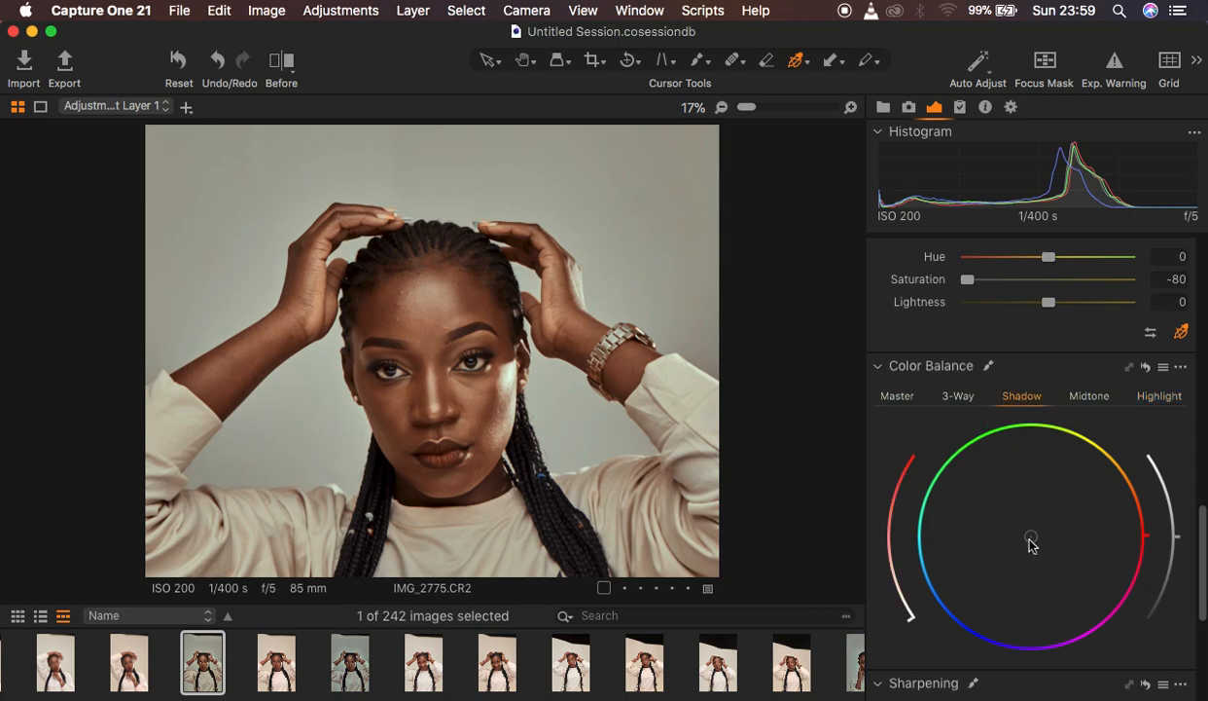
pyautogui.moveTo(1033, 541); pyautogui.dragTo(1008, 575)
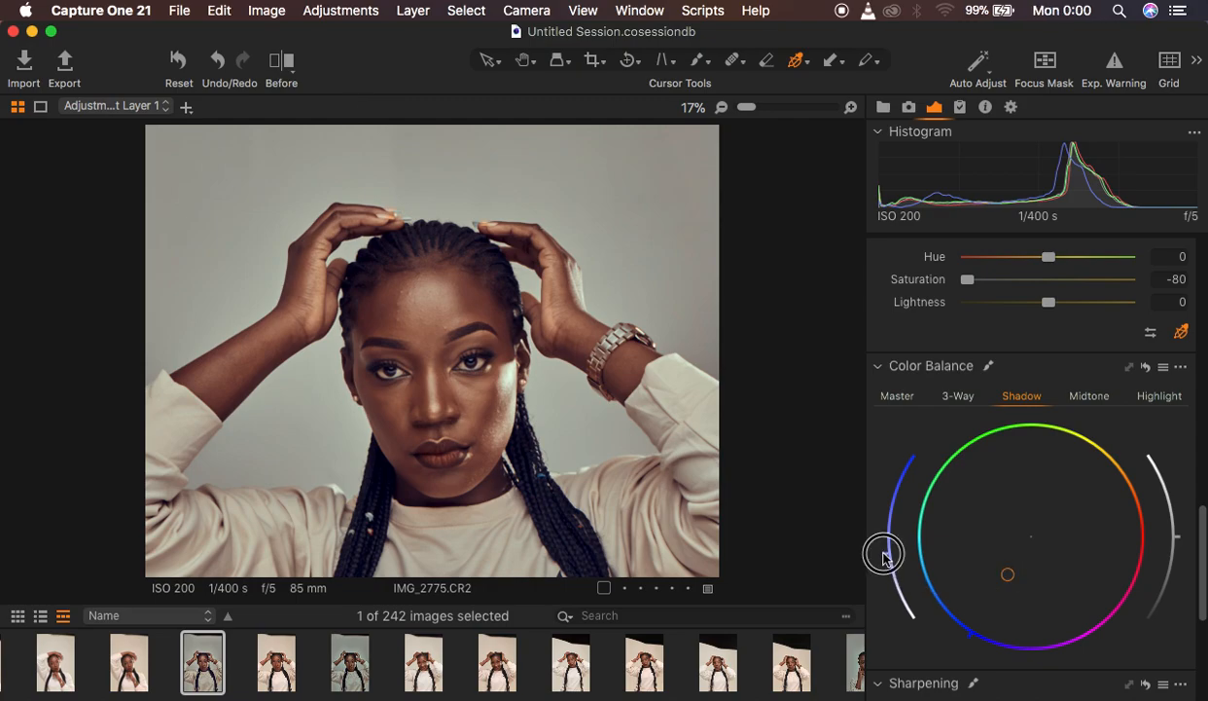
pyautogui.moveTo(884, 558); pyautogui.dragTo(895, 596)
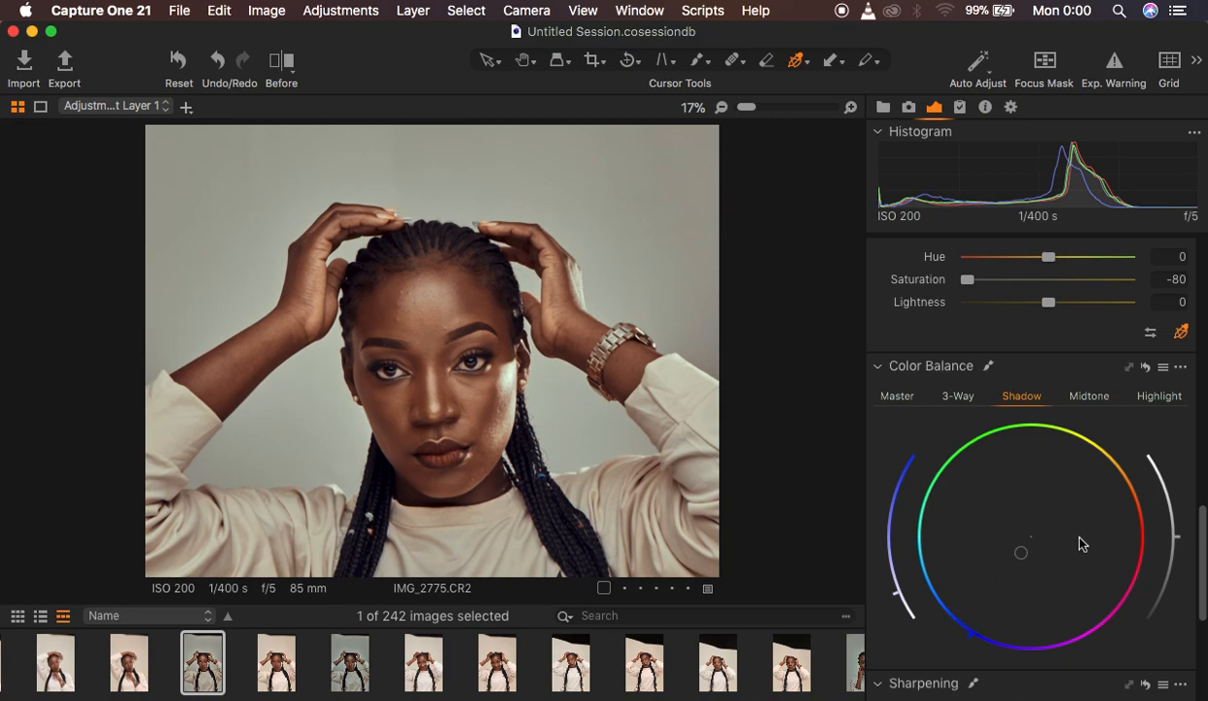
# Add a second filled adjustment layer above Adjustment Layer 1.
pyautogui.scroll(15, 1086, 442)
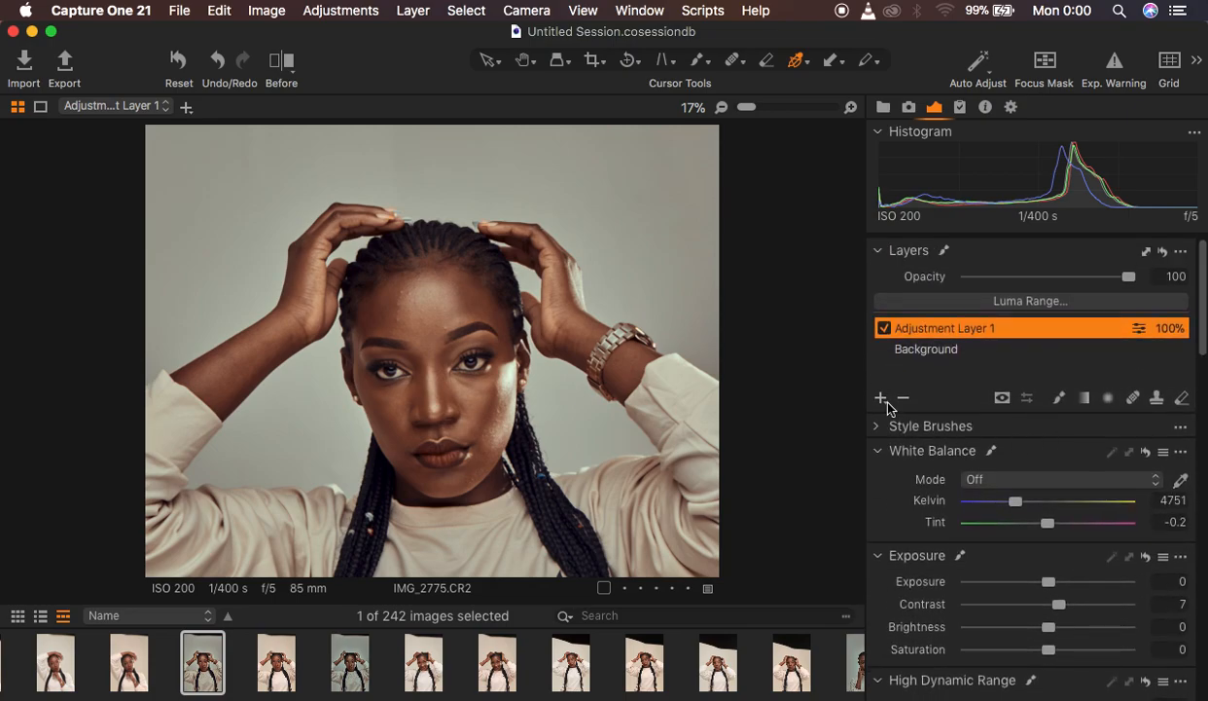
pyautogui.click(882, 401)
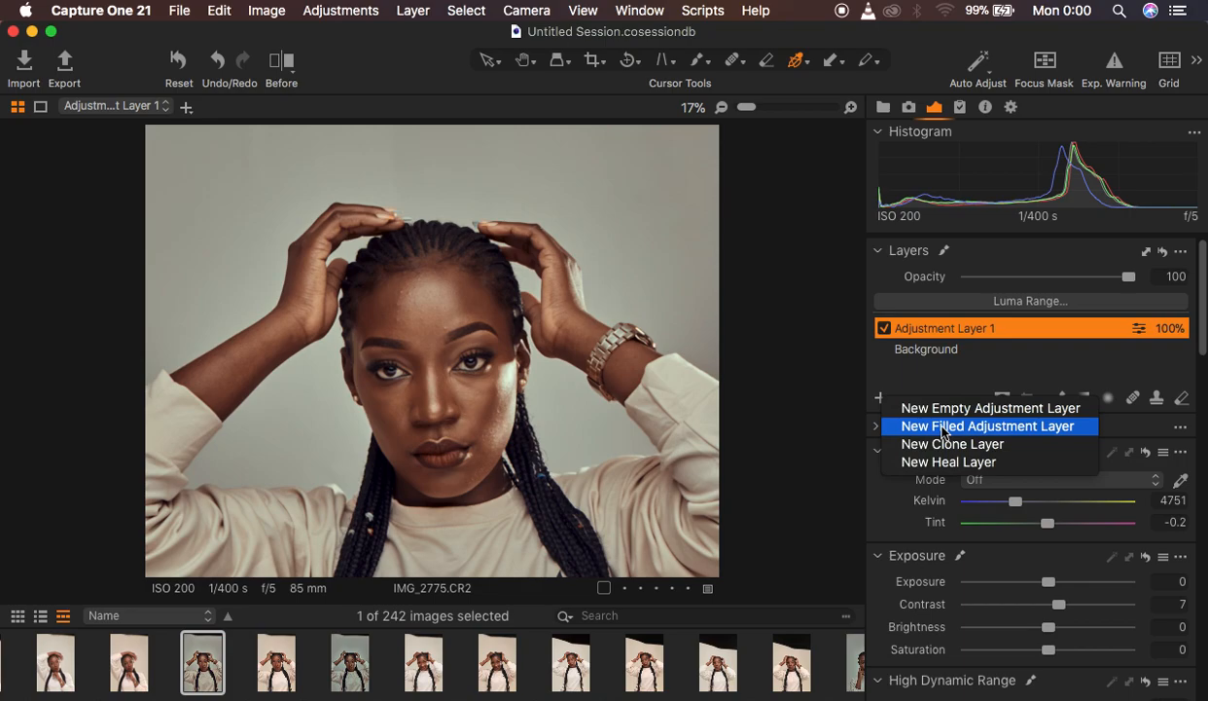
pyautogui.click(903, 348)
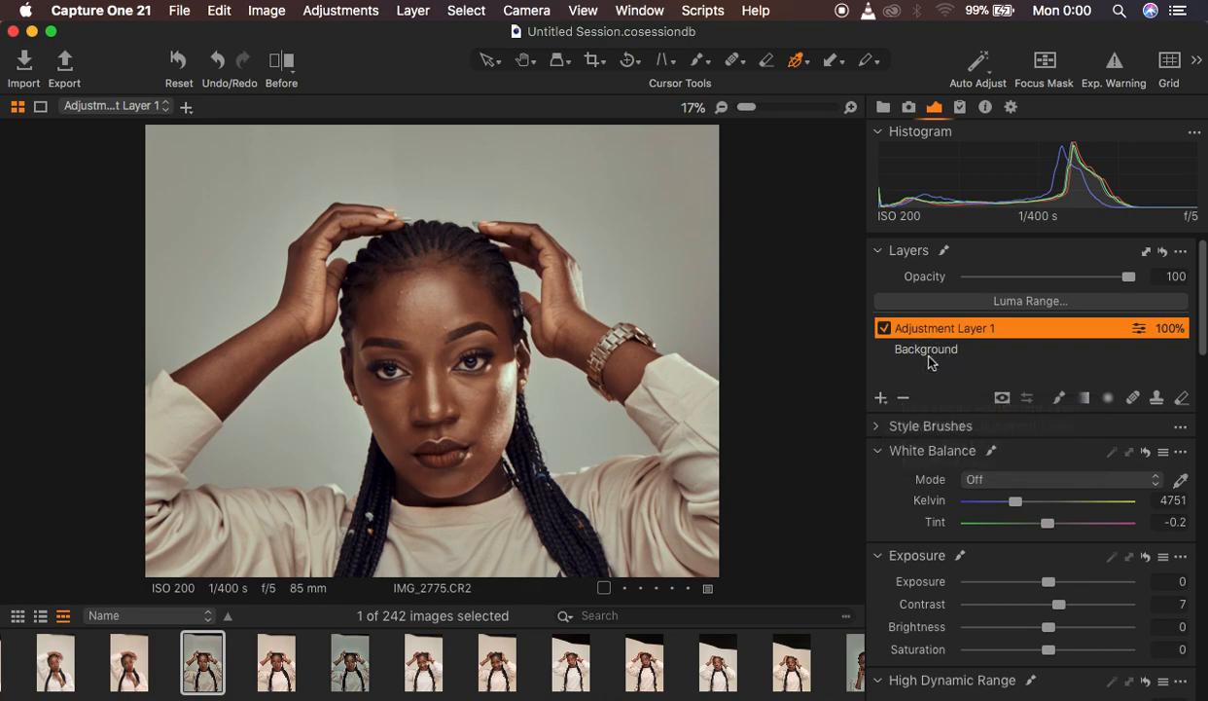
pyautogui.click(883, 402)
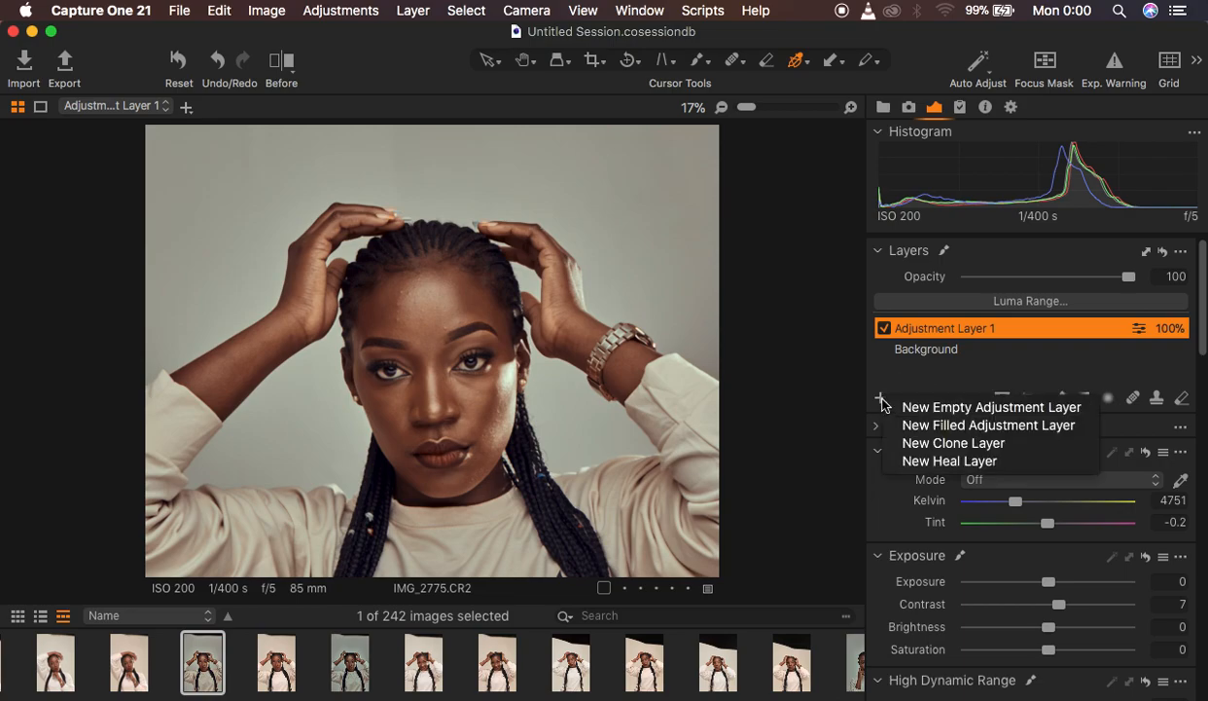
pyautogui.click(934, 425)
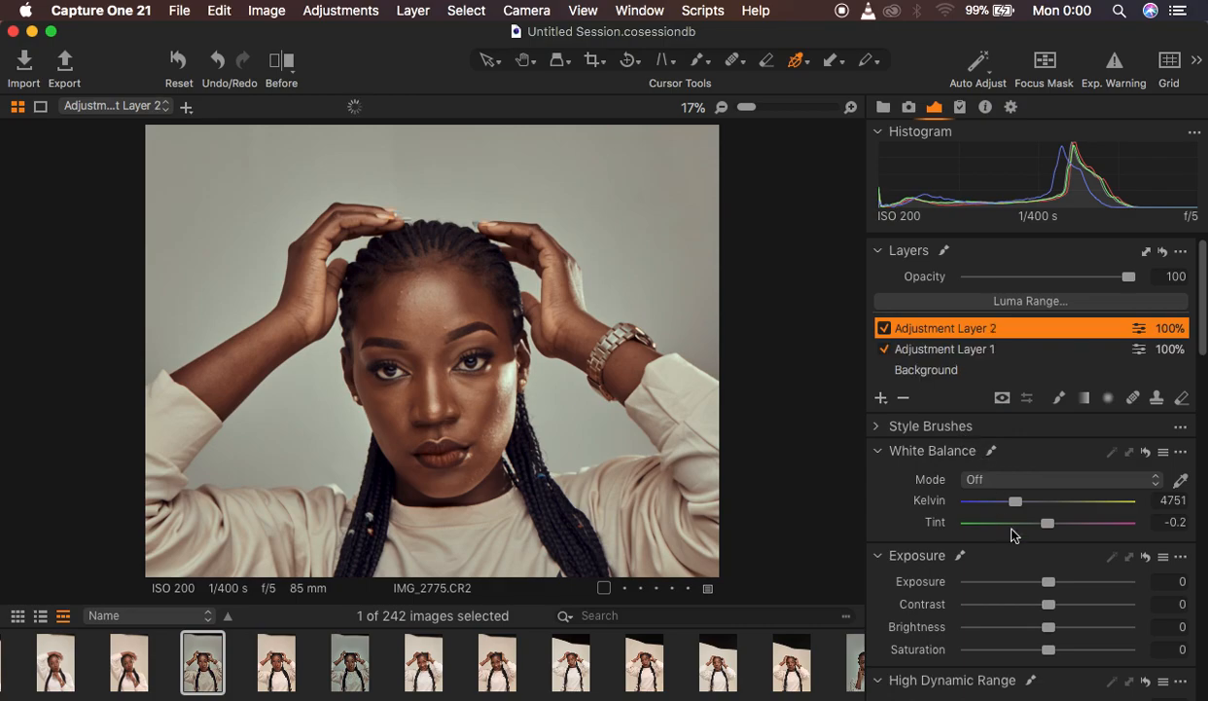
# Tint the new layer's highlights cyan in Color Balance and lower the tint's saturation to a subtle level.
pyautogui.scroll(-8, 1012, 535)
pyautogui.scroll(-10, 1011, 535)
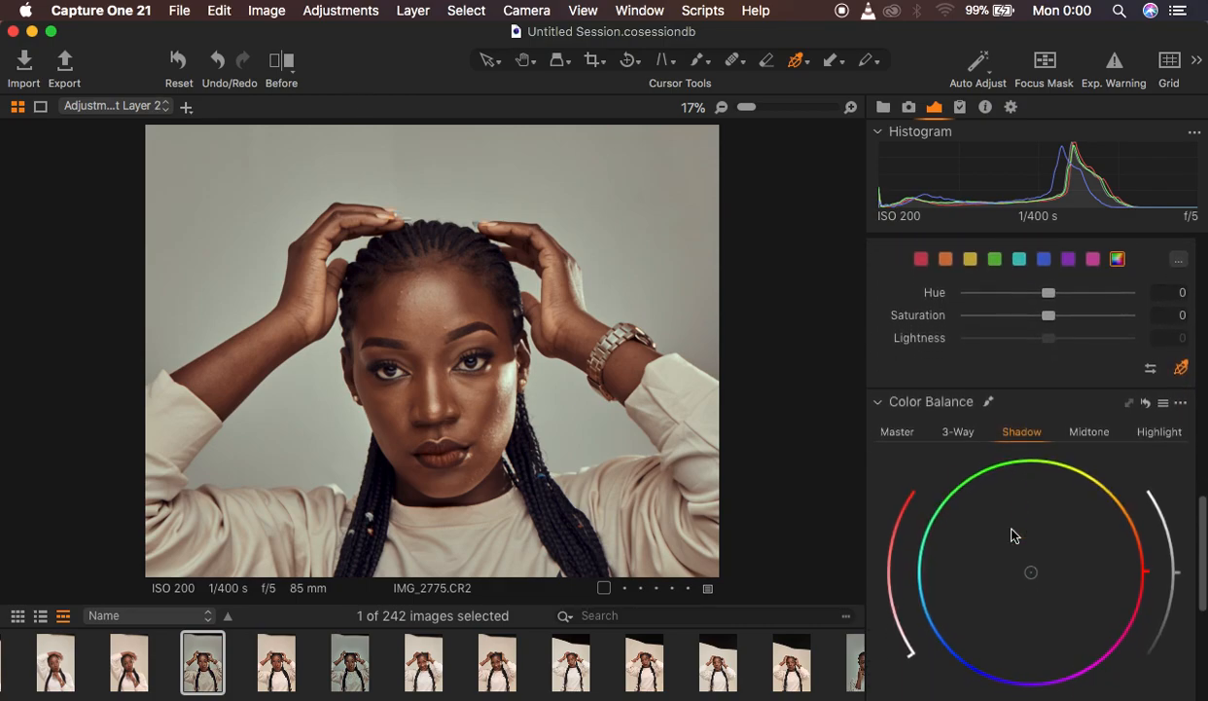
pyautogui.scroll(6, 1012, 535)
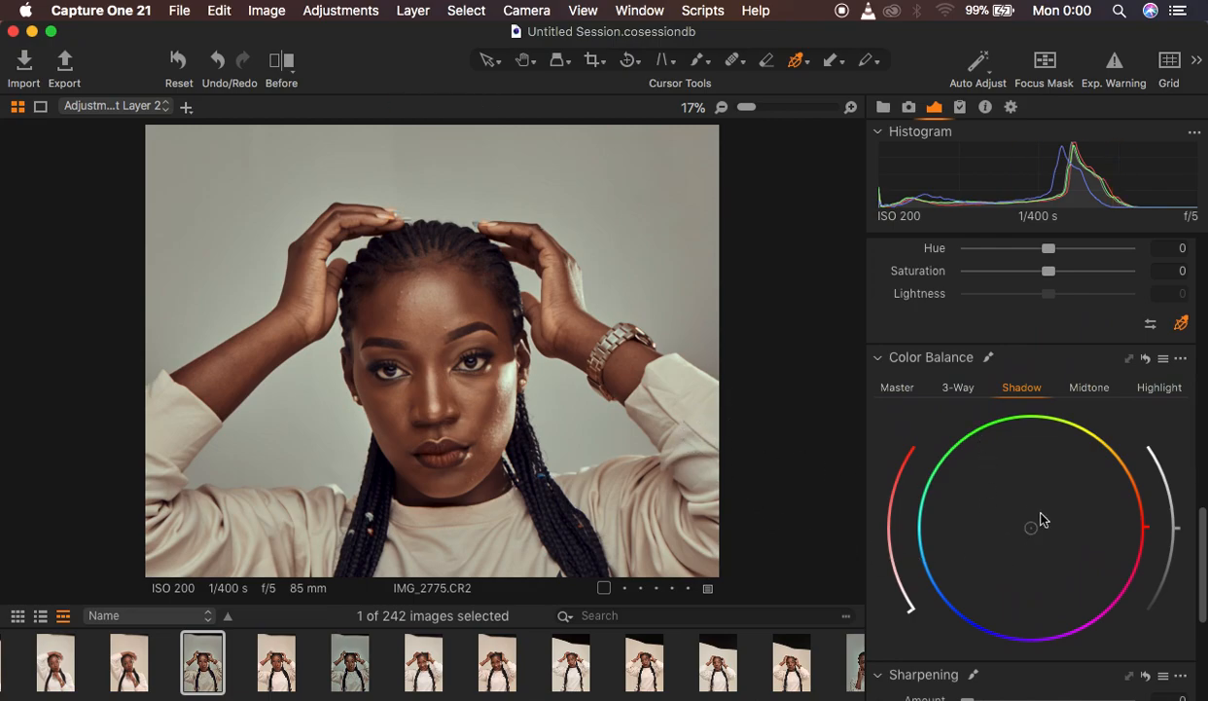
pyautogui.click(1156, 390)
pyautogui.moveTo(1032, 531); pyautogui.dragTo(973, 533)
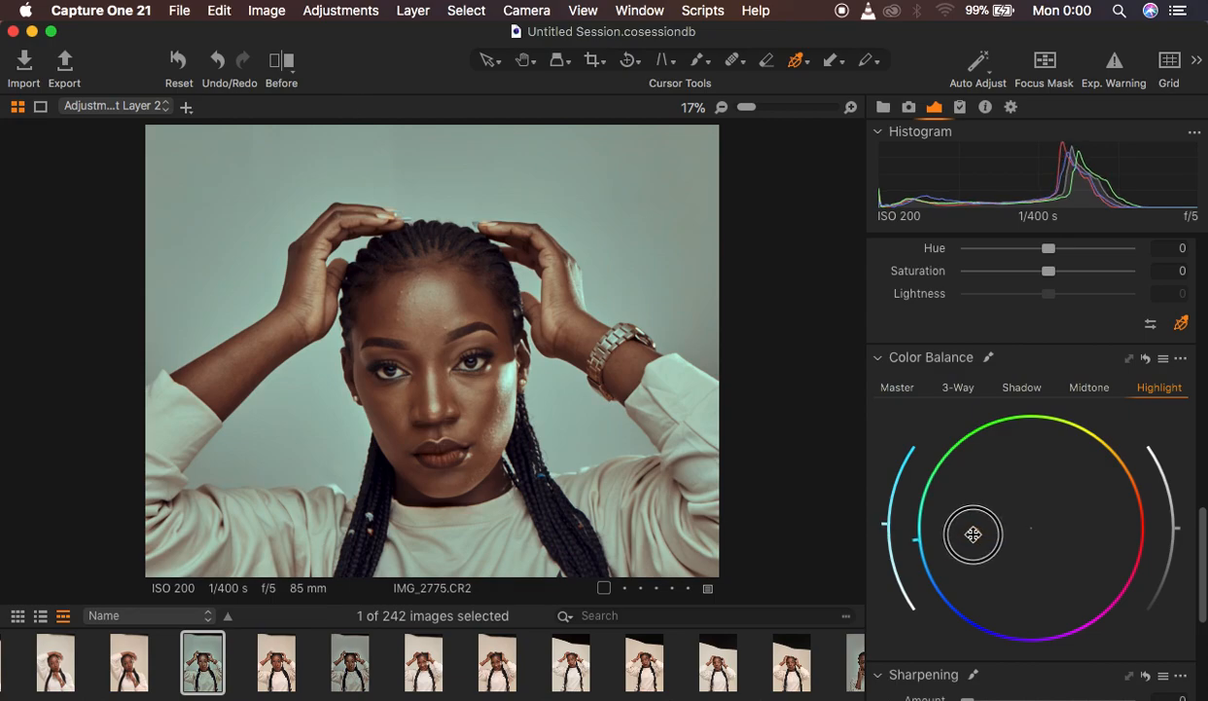
pyautogui.moveTo(973, 533); pyautogui.dragTo(947, 535)
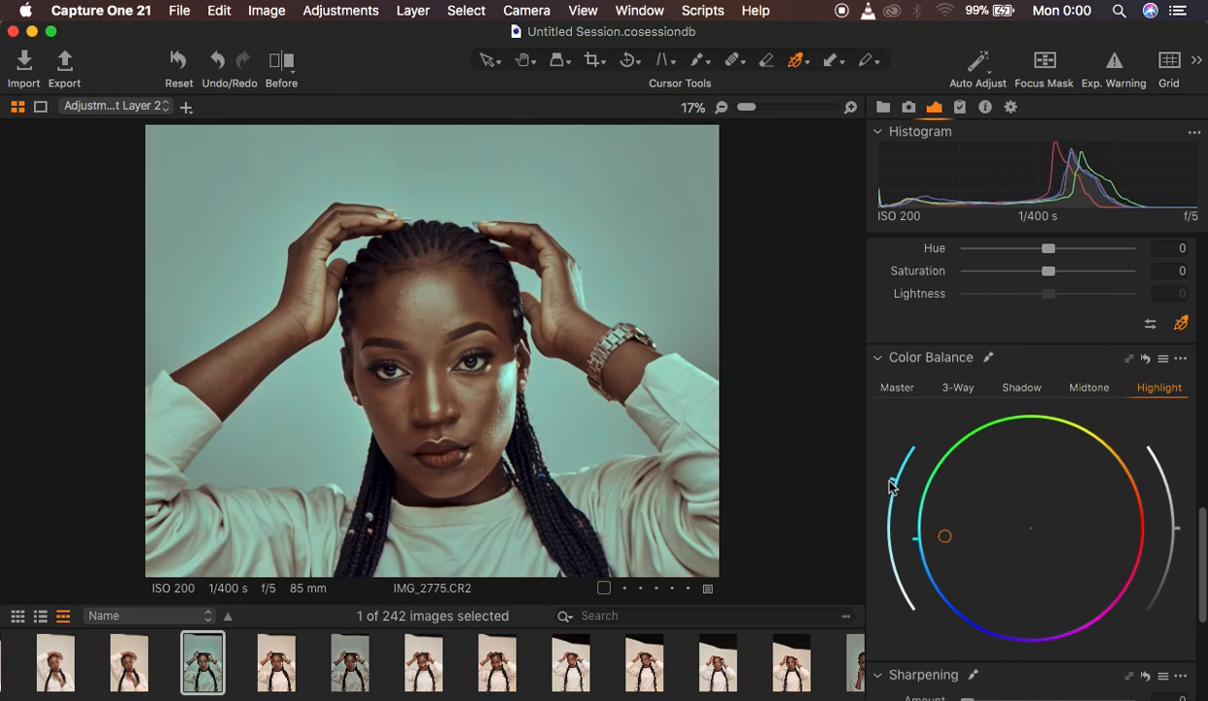
pyautogui.moveTo(881, 501)
pyautogui.mouseDown()
pyautogui.moveTo(888, 582)
pyautogui.moveTo(892, 572)
pyautogui.mouseUp()
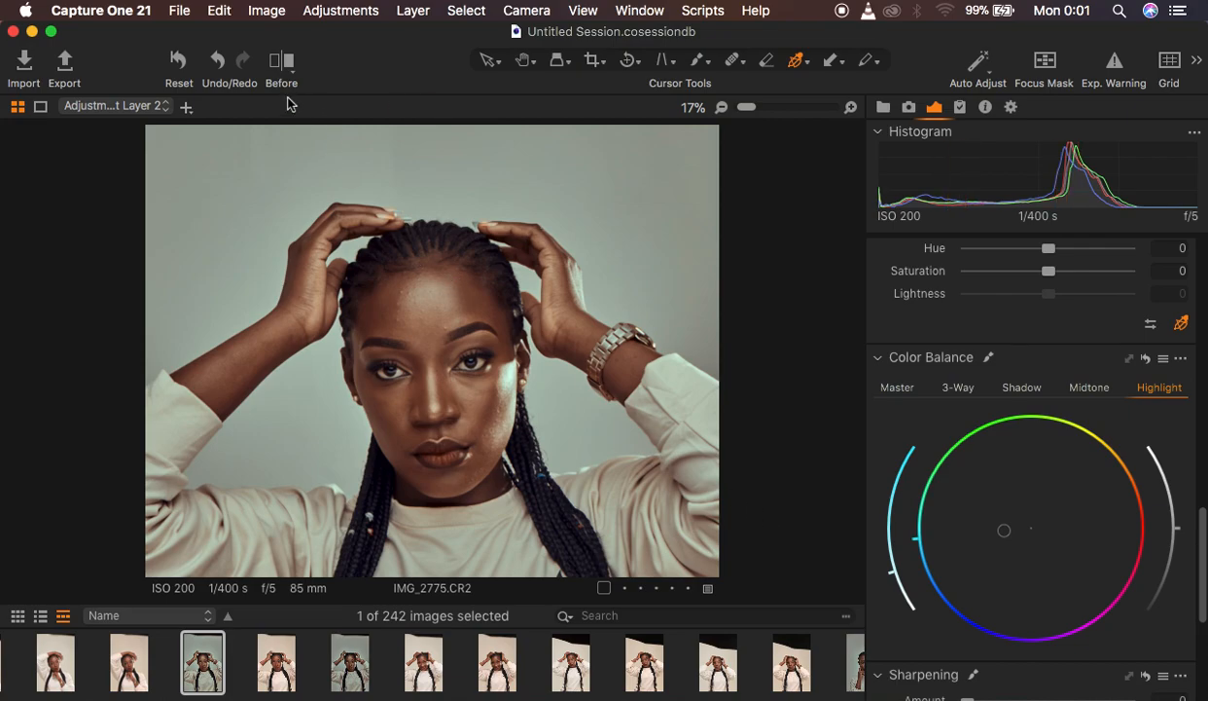
# Compare the graded portrait with the original in a split before/after view at 25% zoom, sweeping the divider across the face, and close the comparison.
pyautogui.click(285, 64)
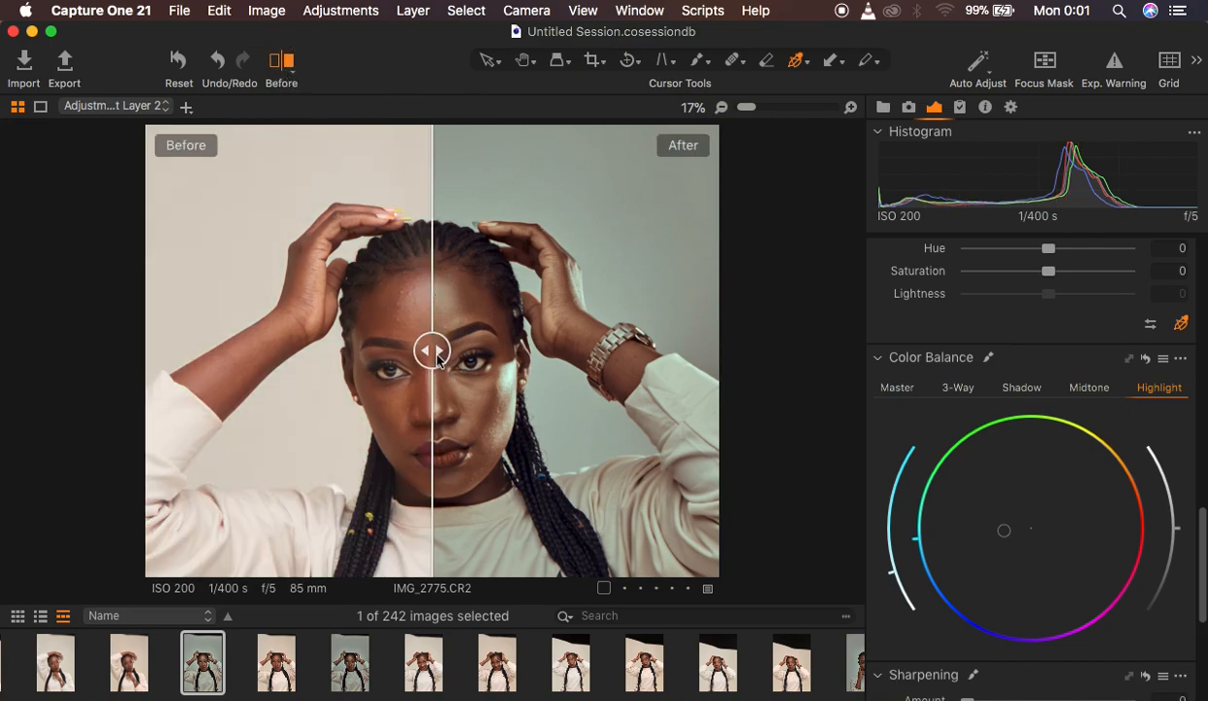
pyautogui.press('super+equal')
pyautogui.press('super+equal')
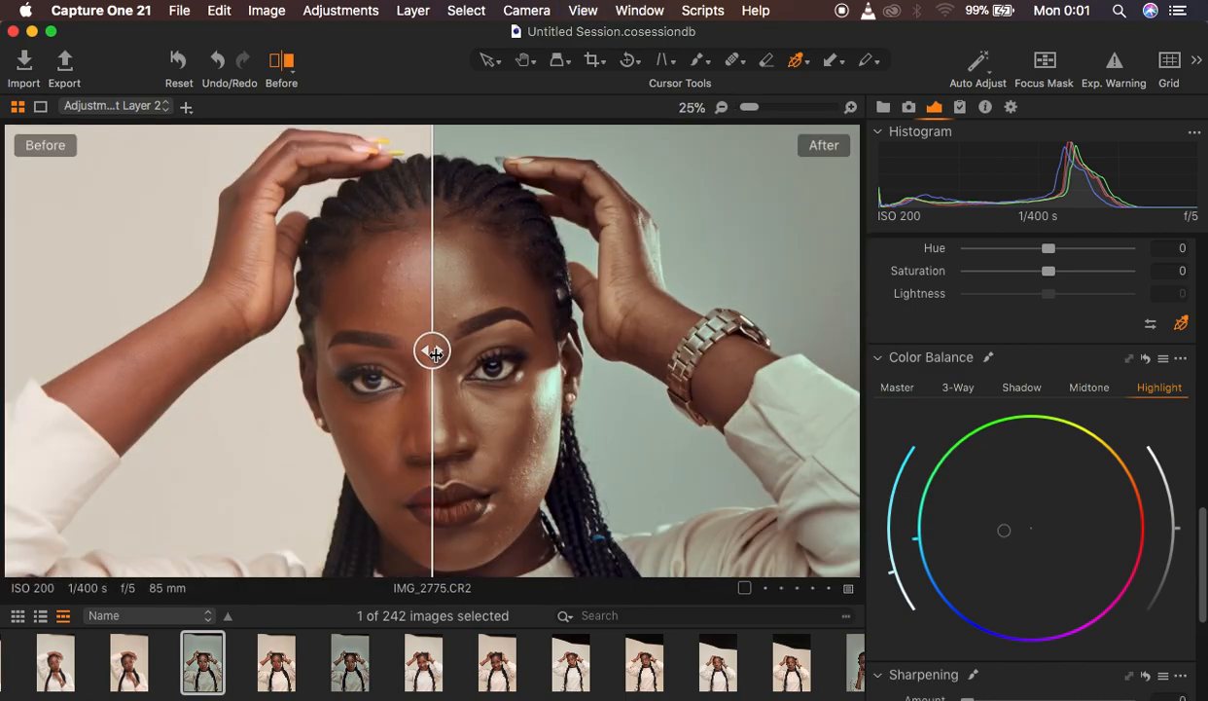
pyautogui.moveTo(433, 351); pyautogui.dragTo(35, 452)
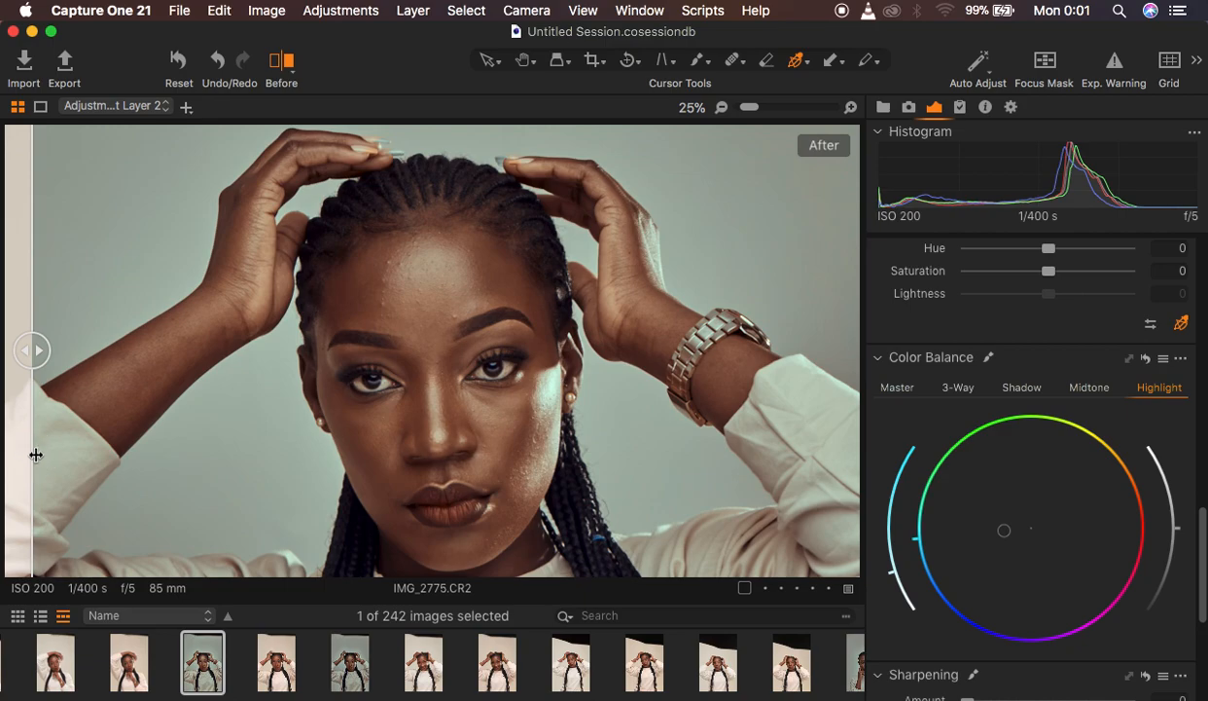
pyautogui.click(281, 61)
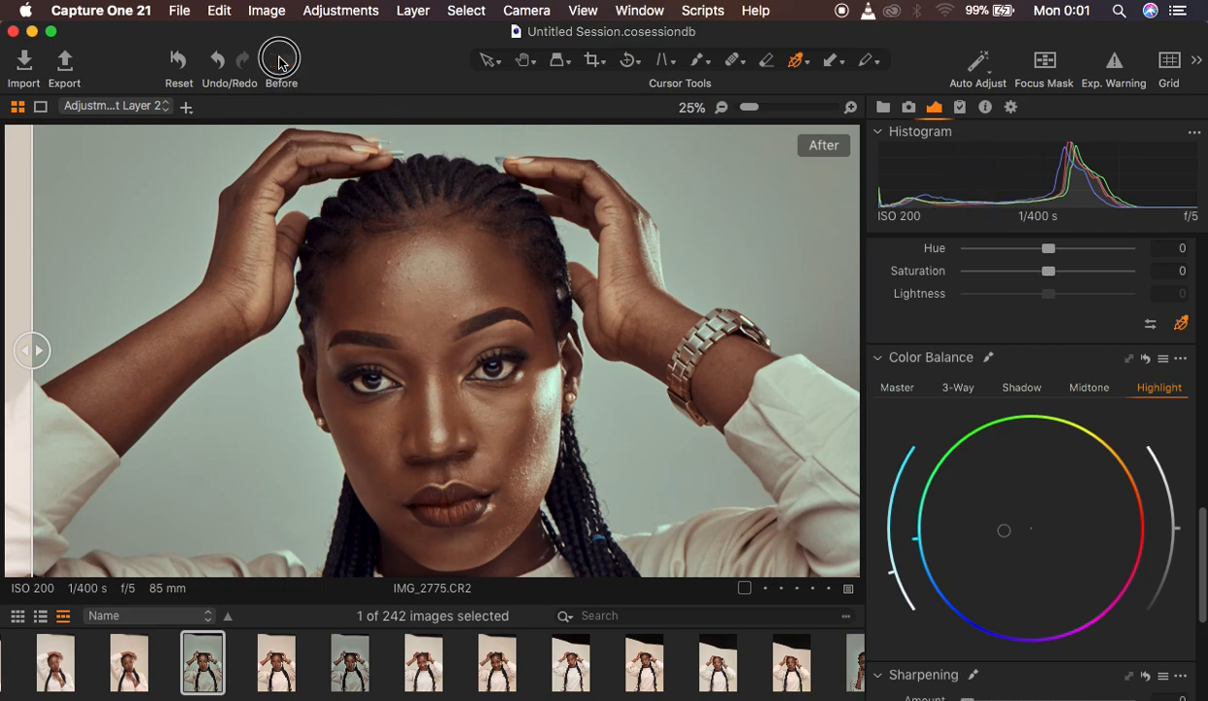